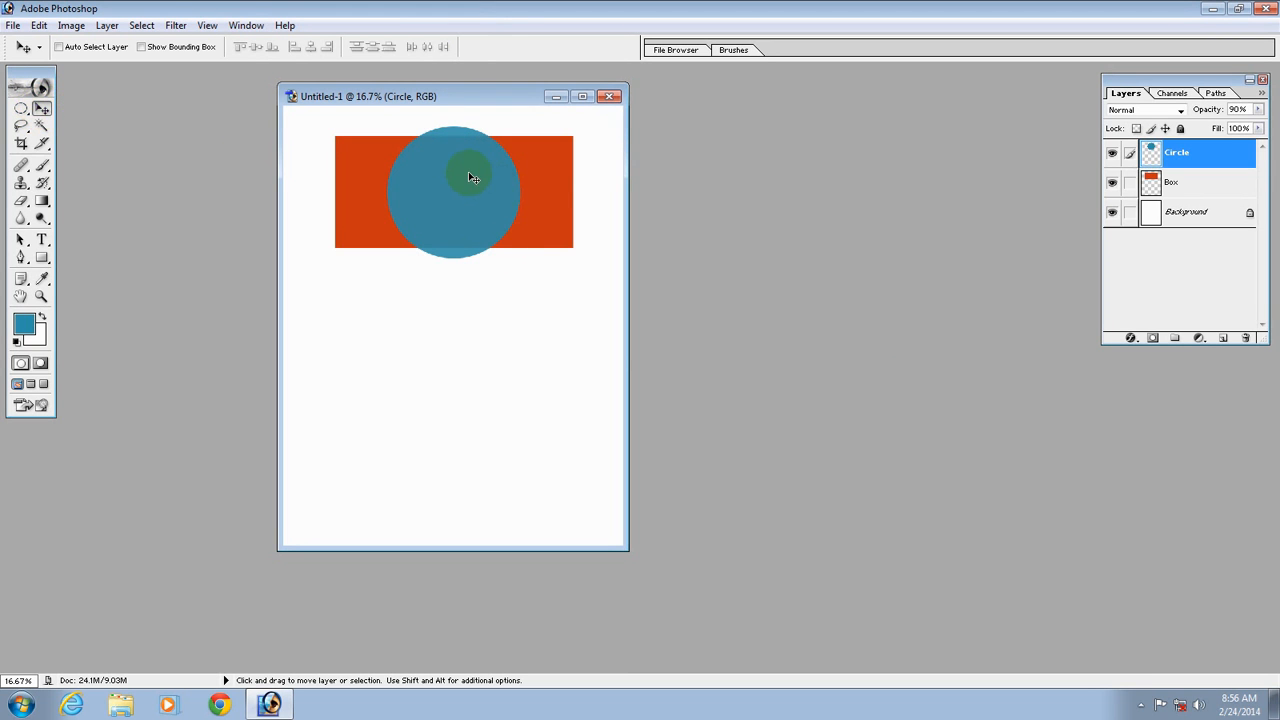
- Move the blue circle below the orange box and set the Circle layer's opacity to 100%
drag(469, 174, 459, 318)
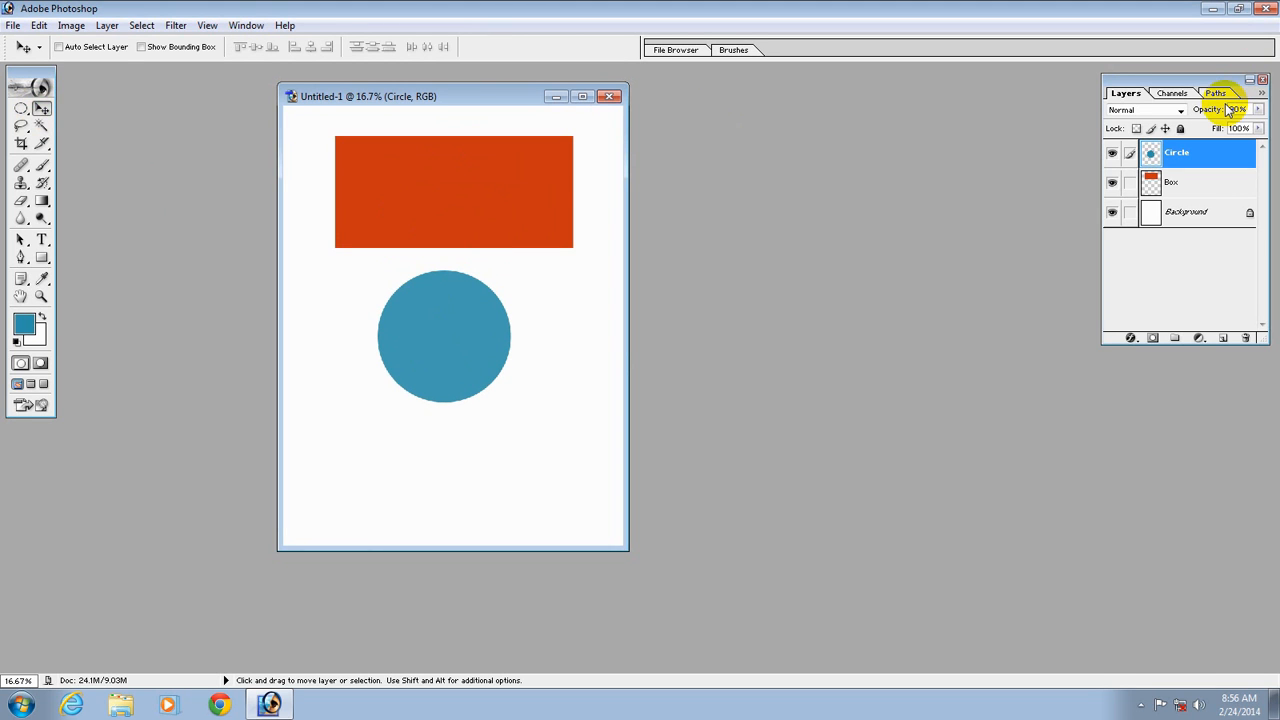
drag(1258, 110, 1262, 126)
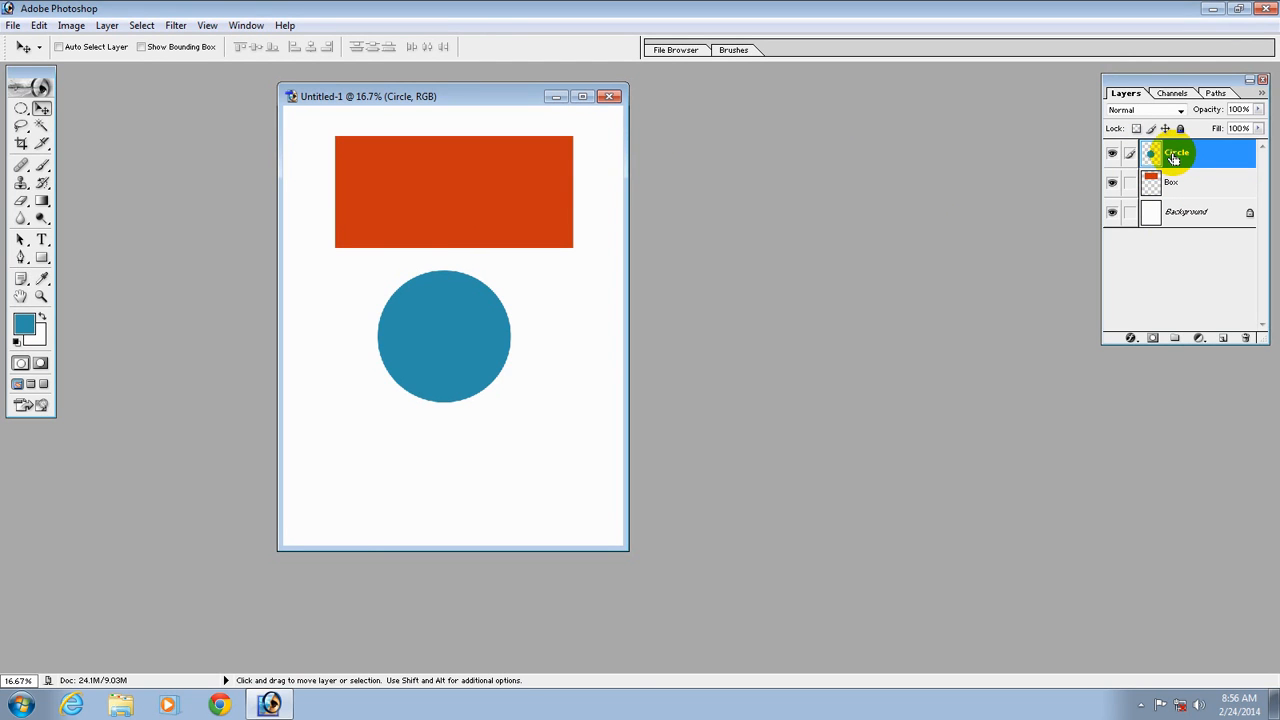
- Load the Circle layer's shape as a selection, fill it with dark magenta 83124F, and deselect it
ctrl+click(1174, 158)
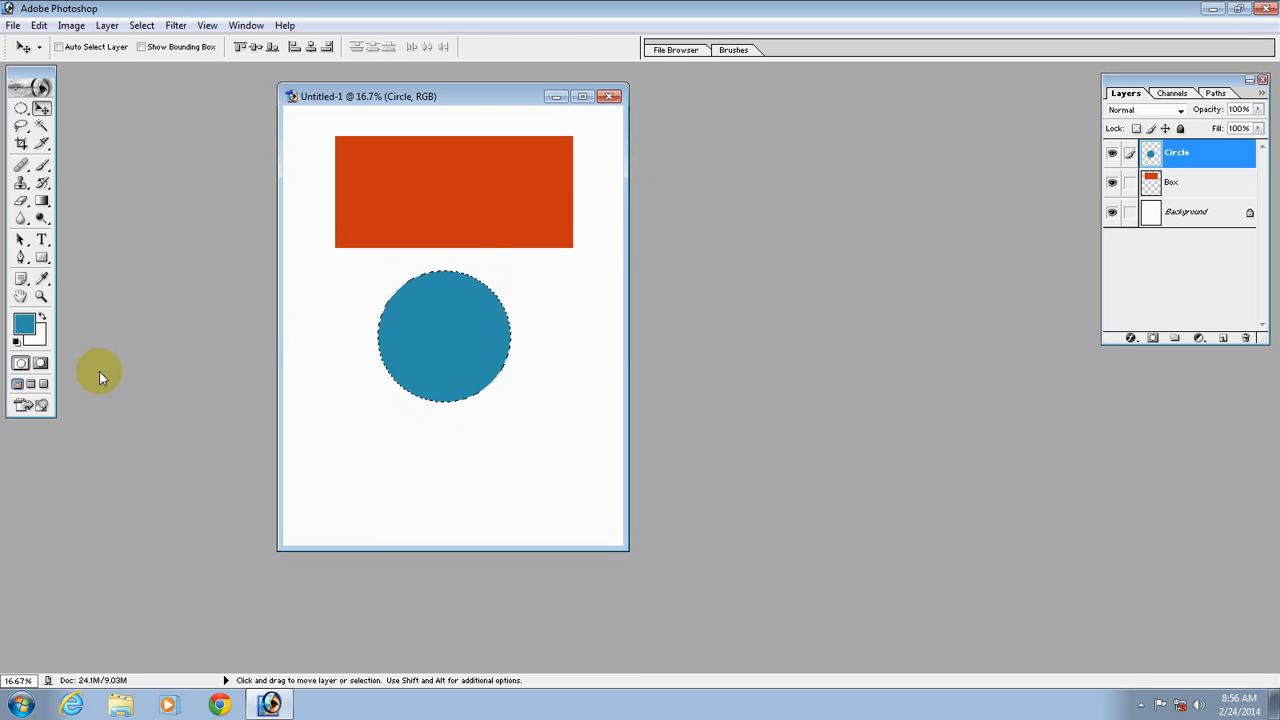
click(25, 325)
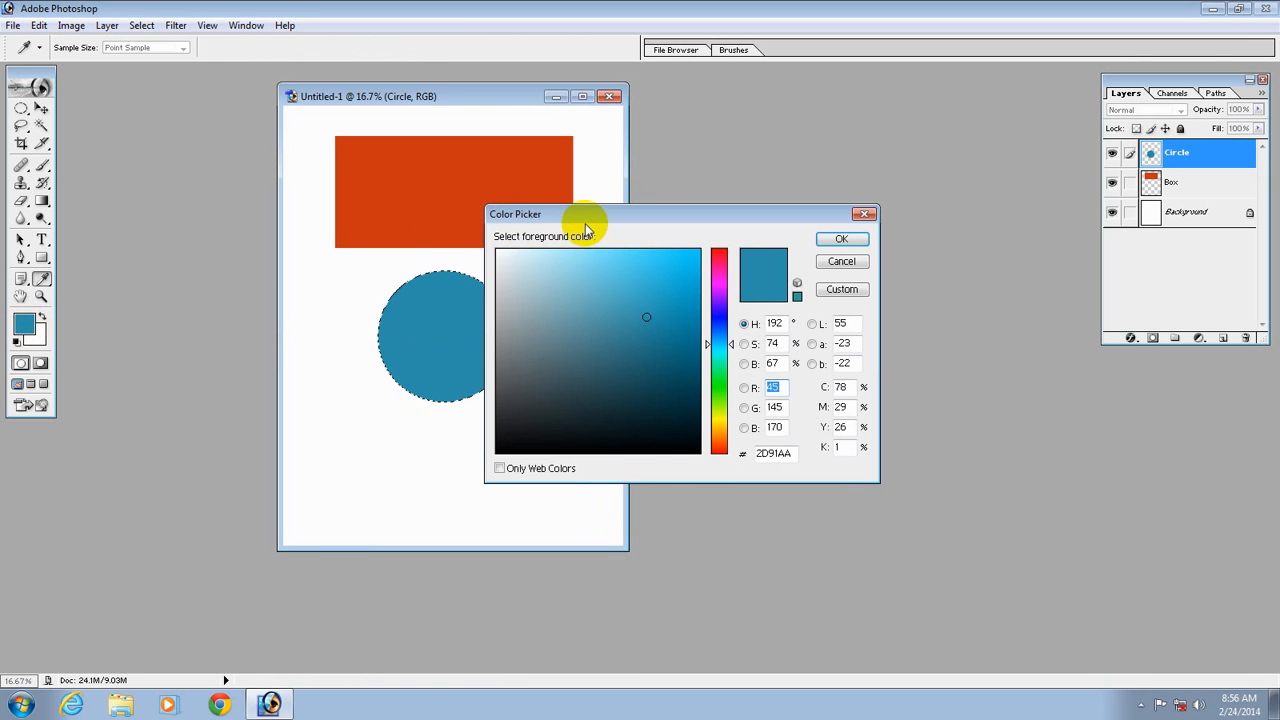
drag(589, 221, 727, 164)
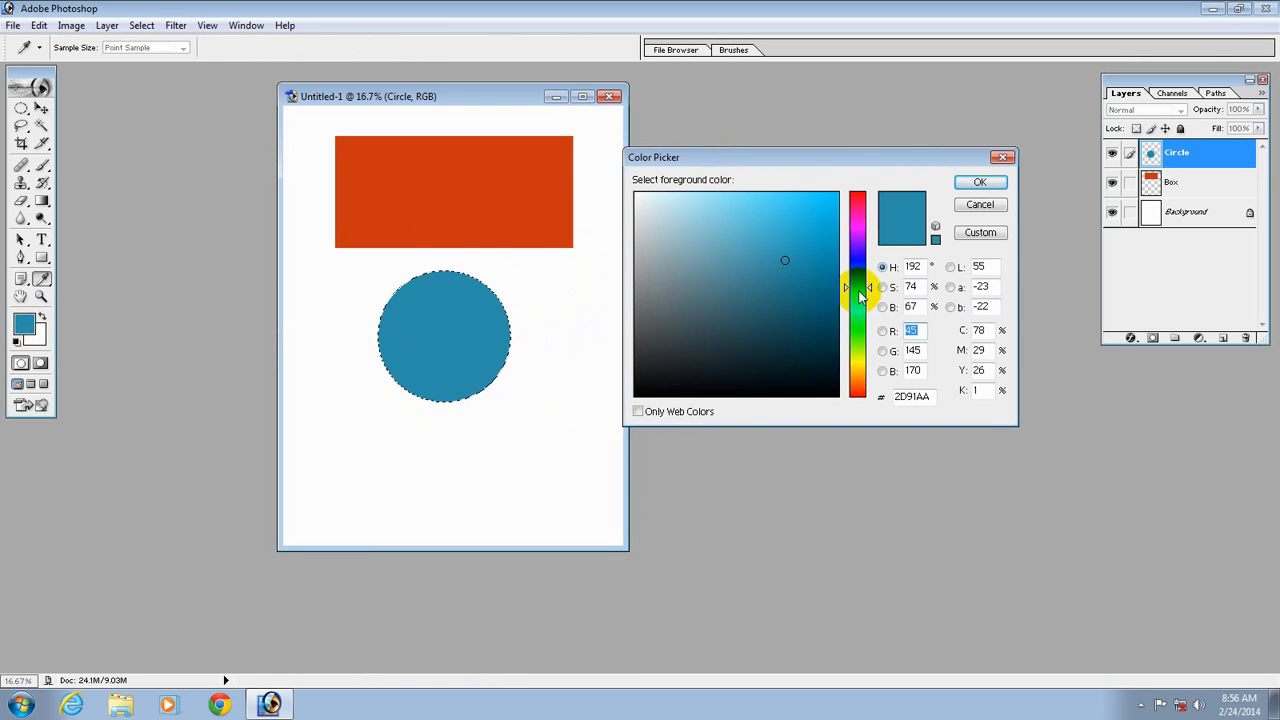
drag(858, 287, 860, 210)
click(809, 291)
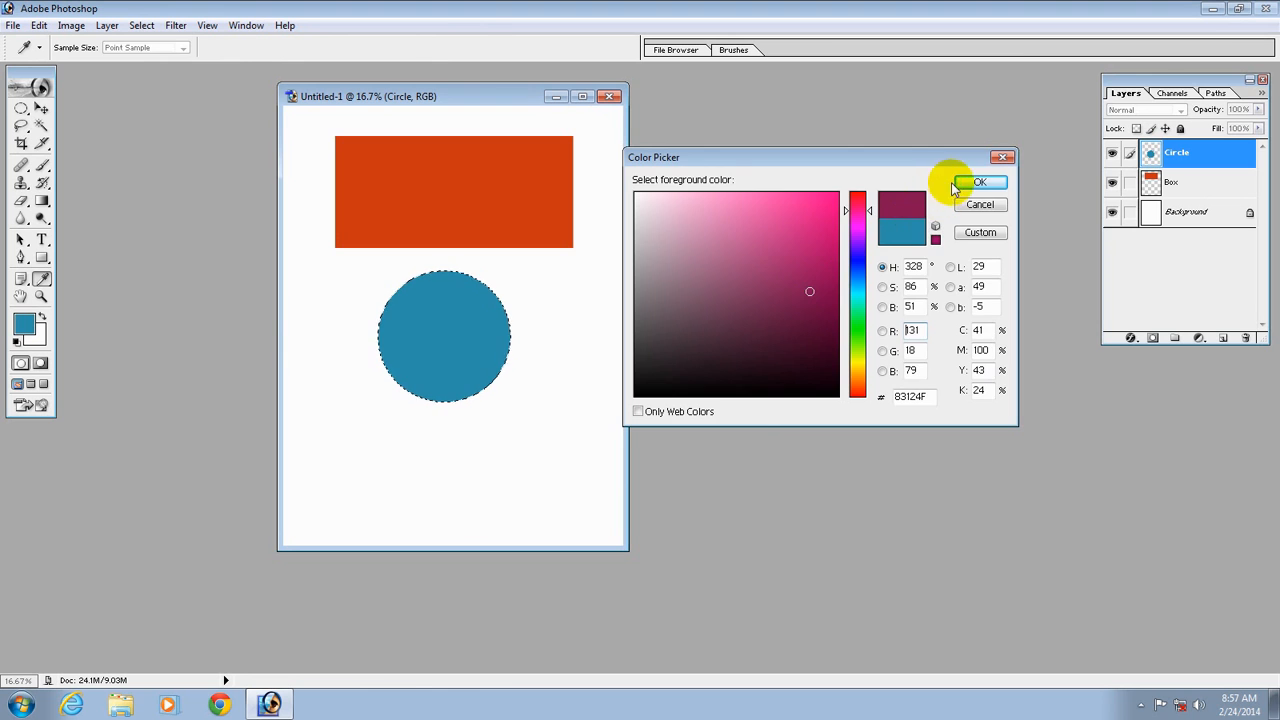
click(970, 186)
key(v)
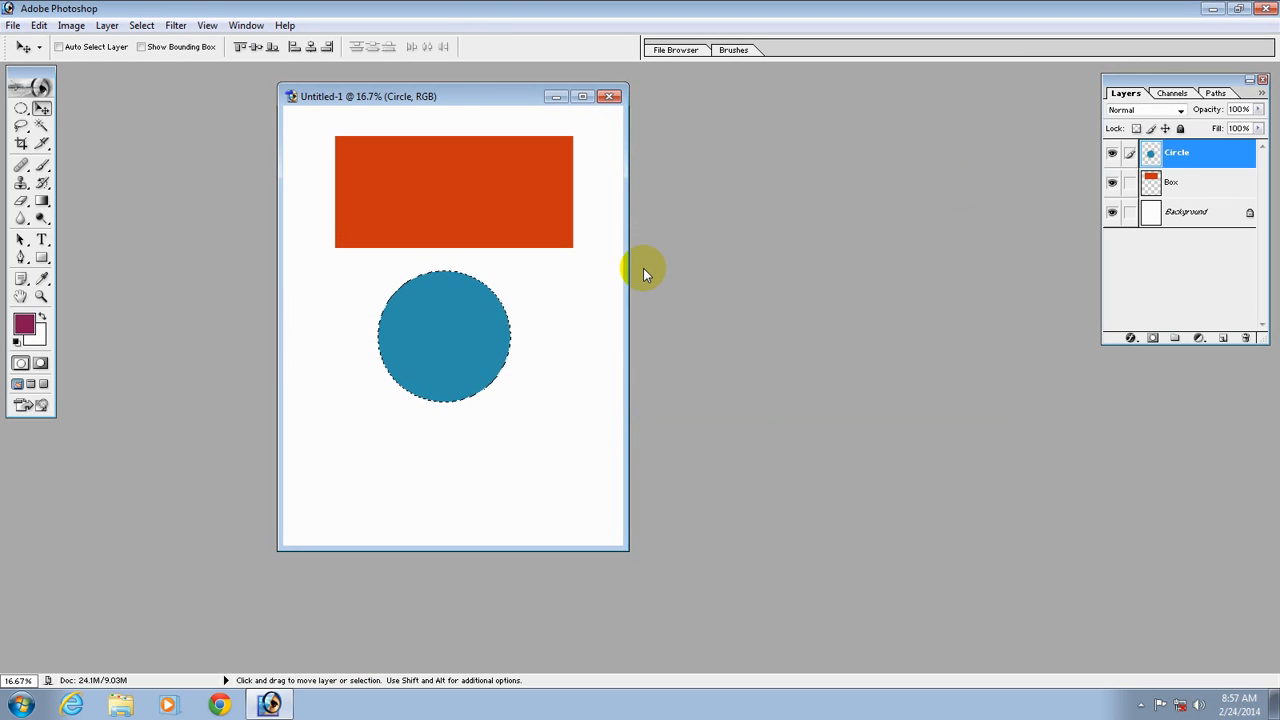
key(alt)
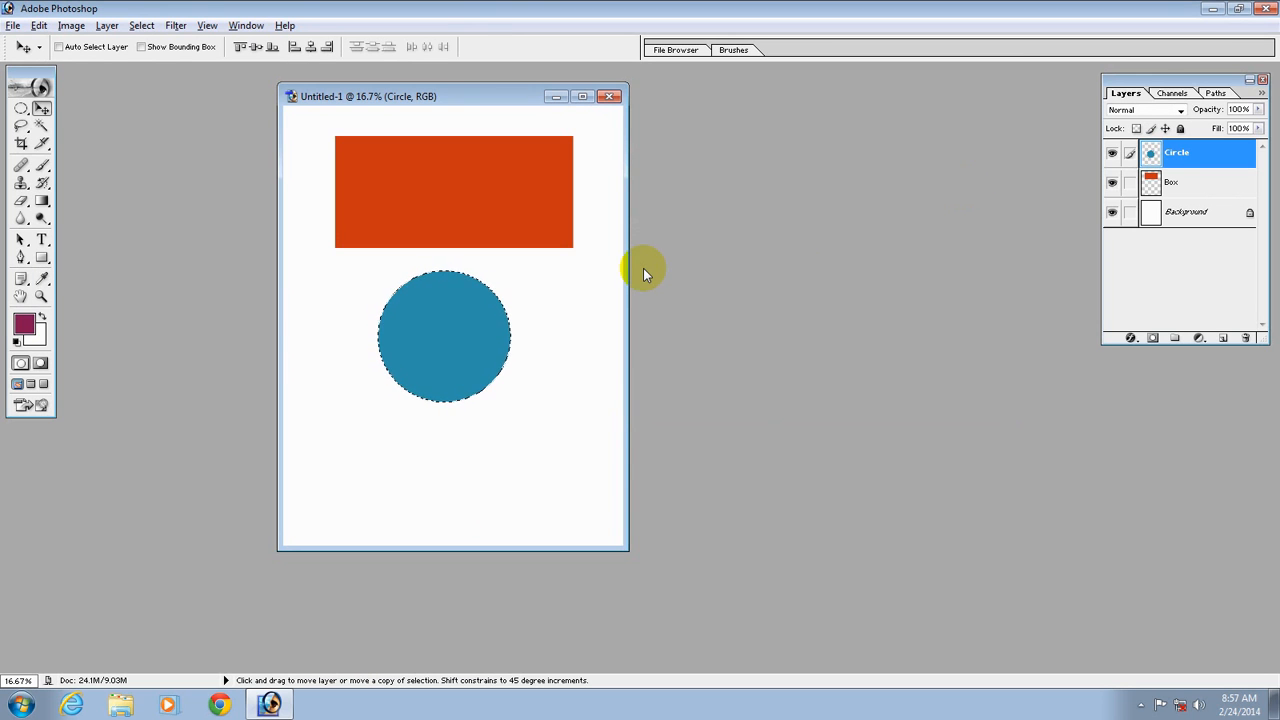
key(alt+BackSpace)
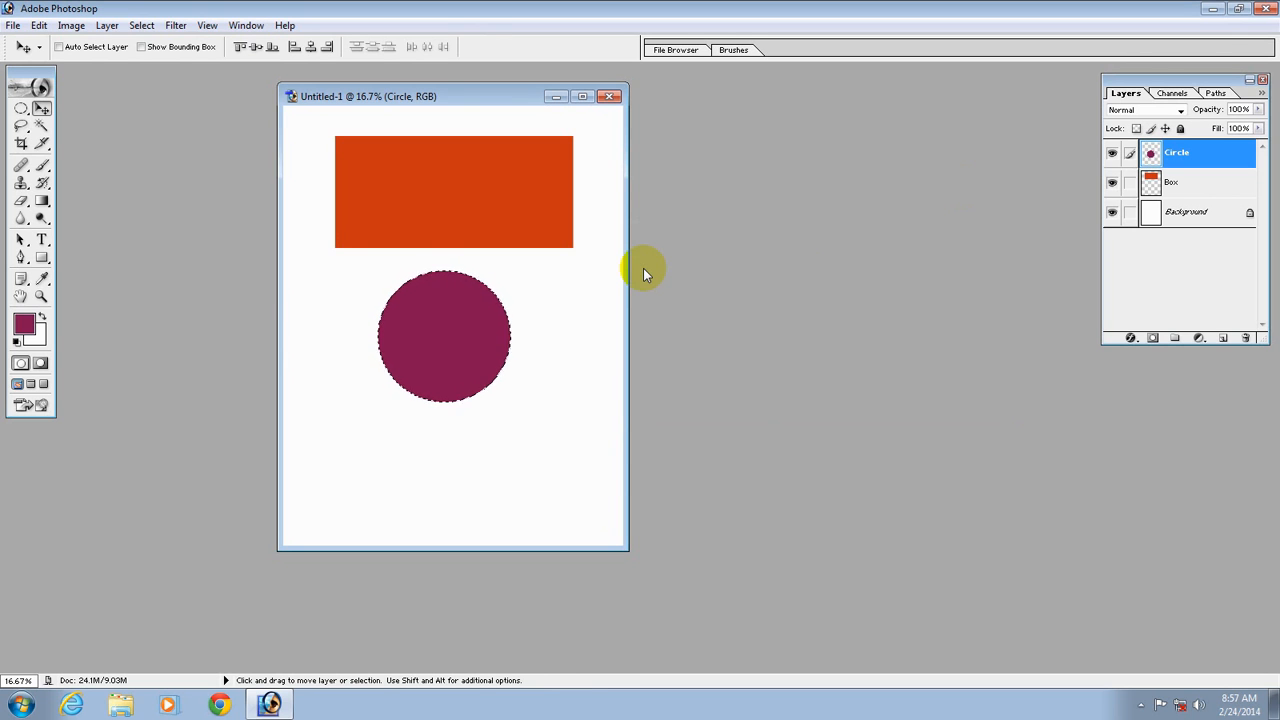
key(ctrl+d)
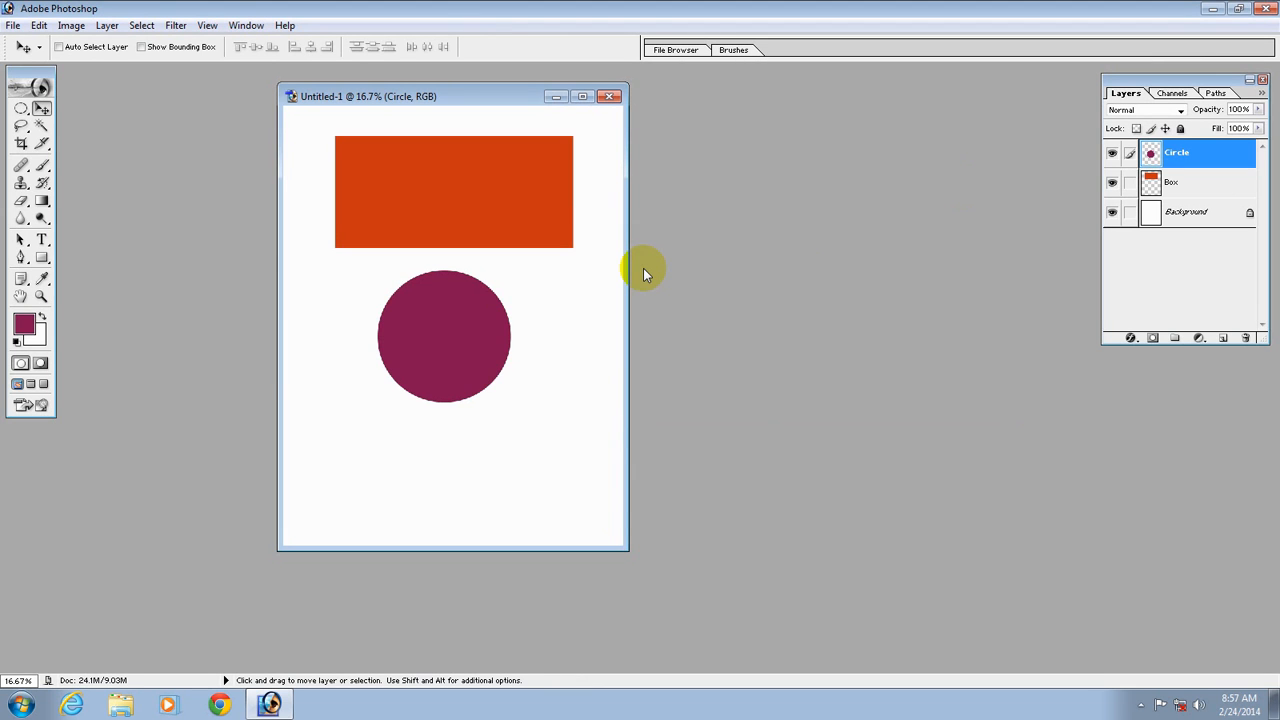
- Load the Box layer's shape as a selection, fill it with dark green 0E5B06, and deselect it
click(1175, 187)
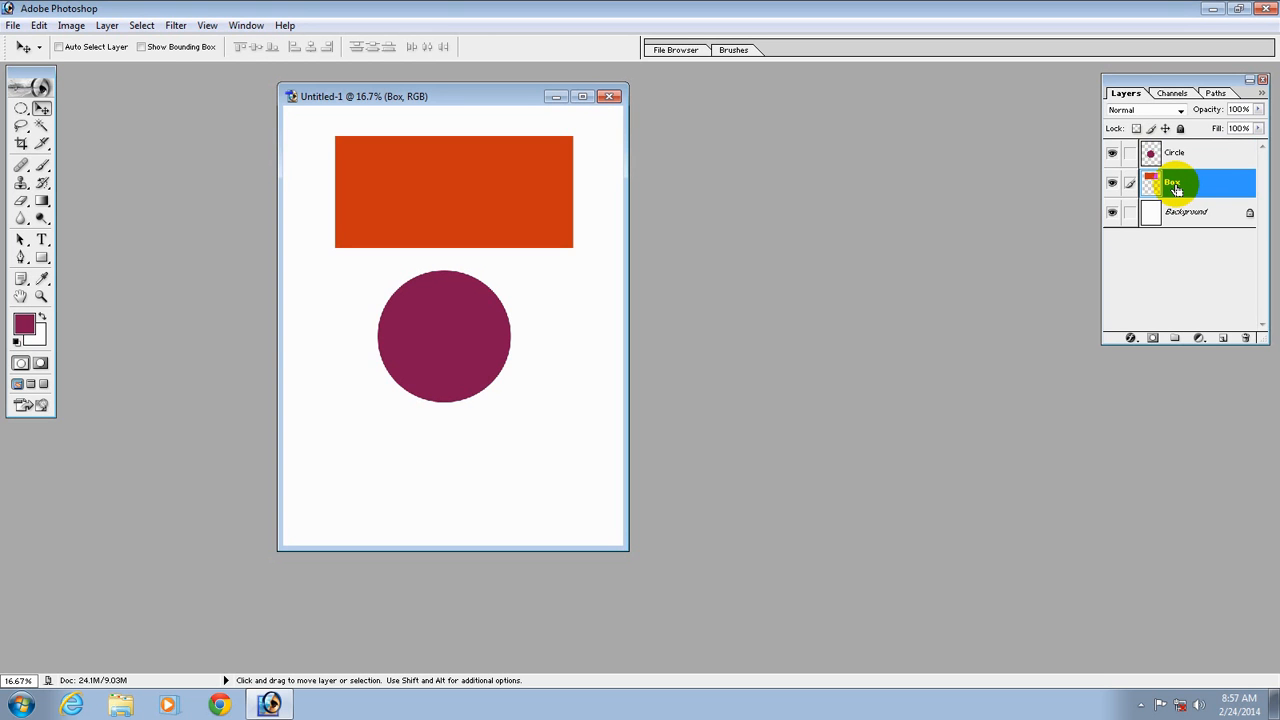
ctrl+click(1176, 188)
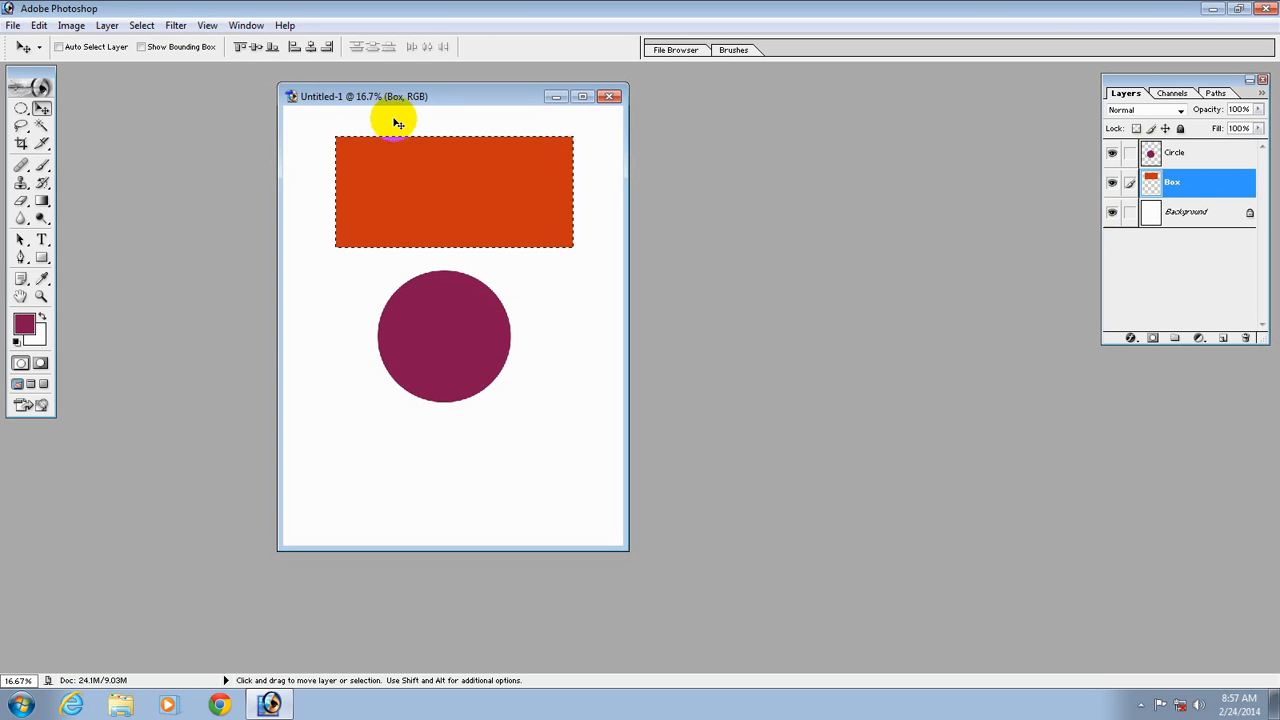
click(23, 323)
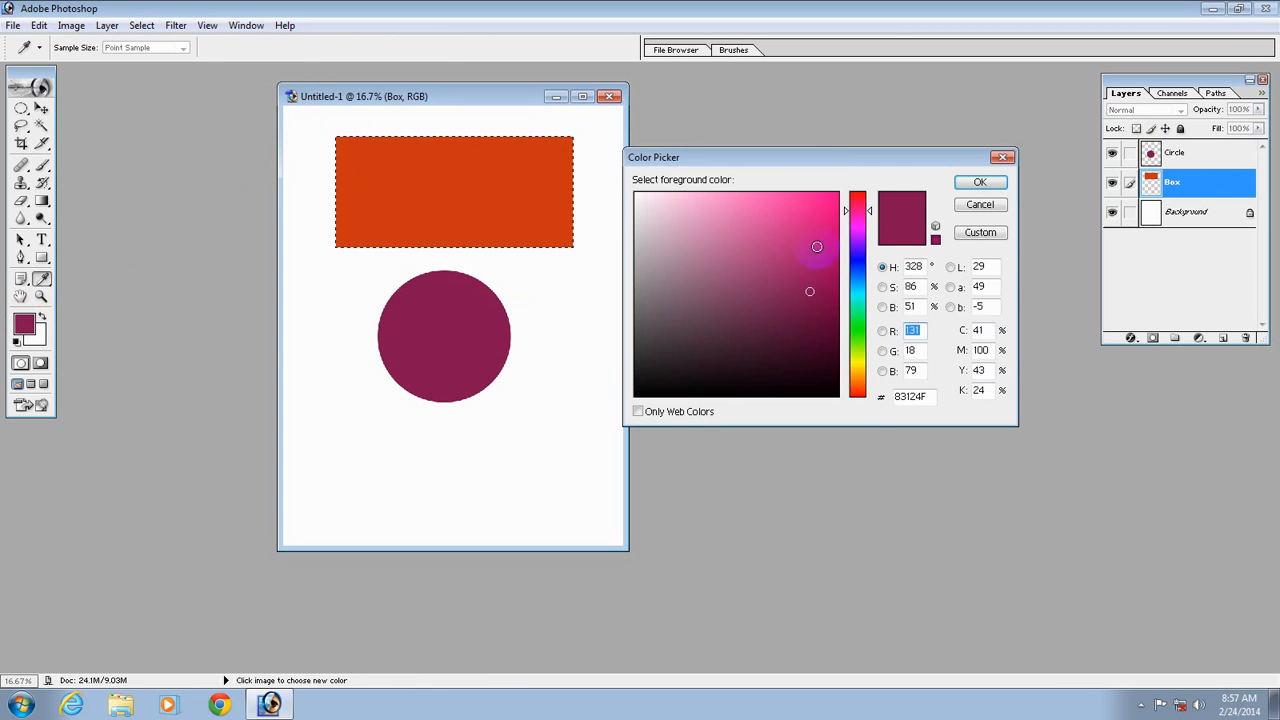
drag(863, 229, 820, 323)
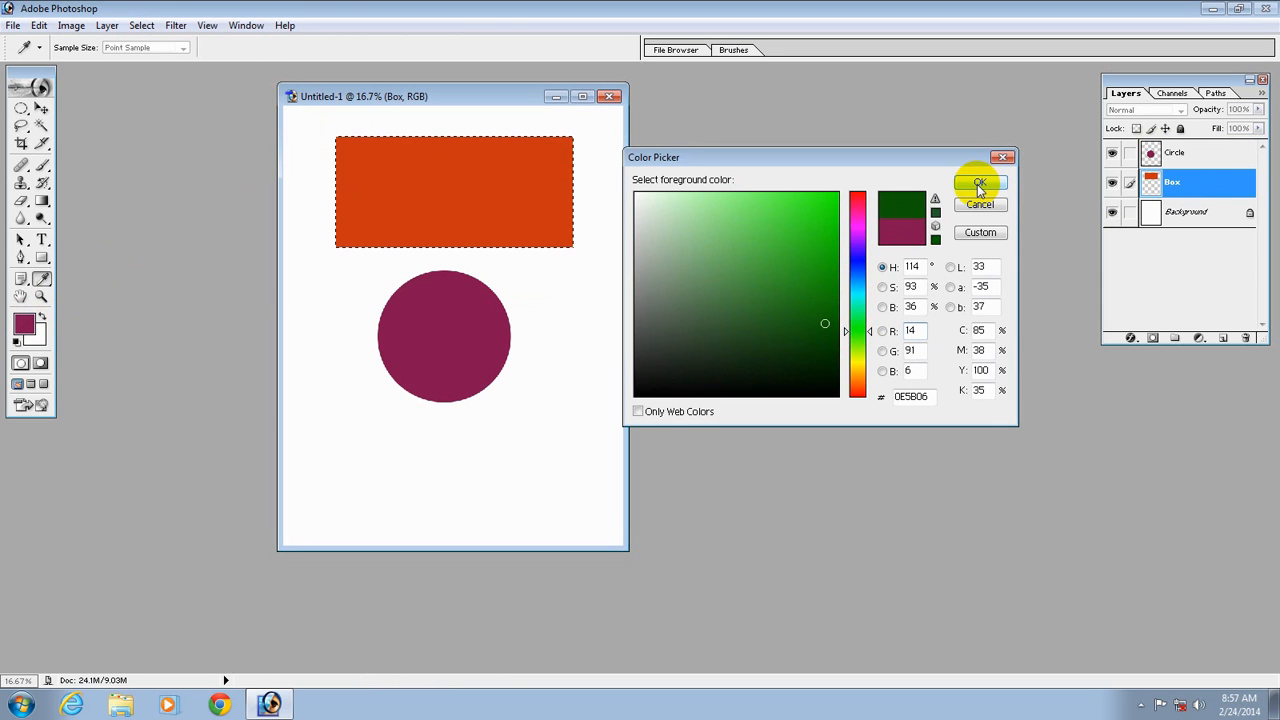
click(980, 182)
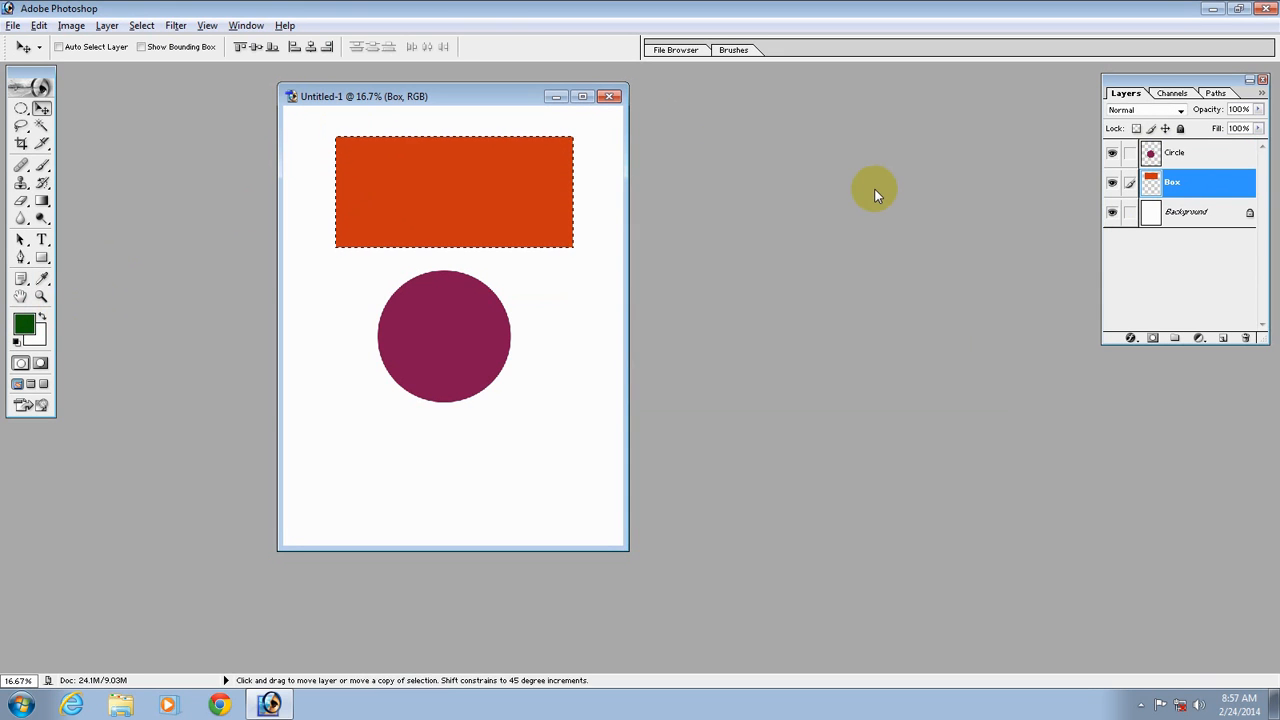
key(alt+BackSpace)
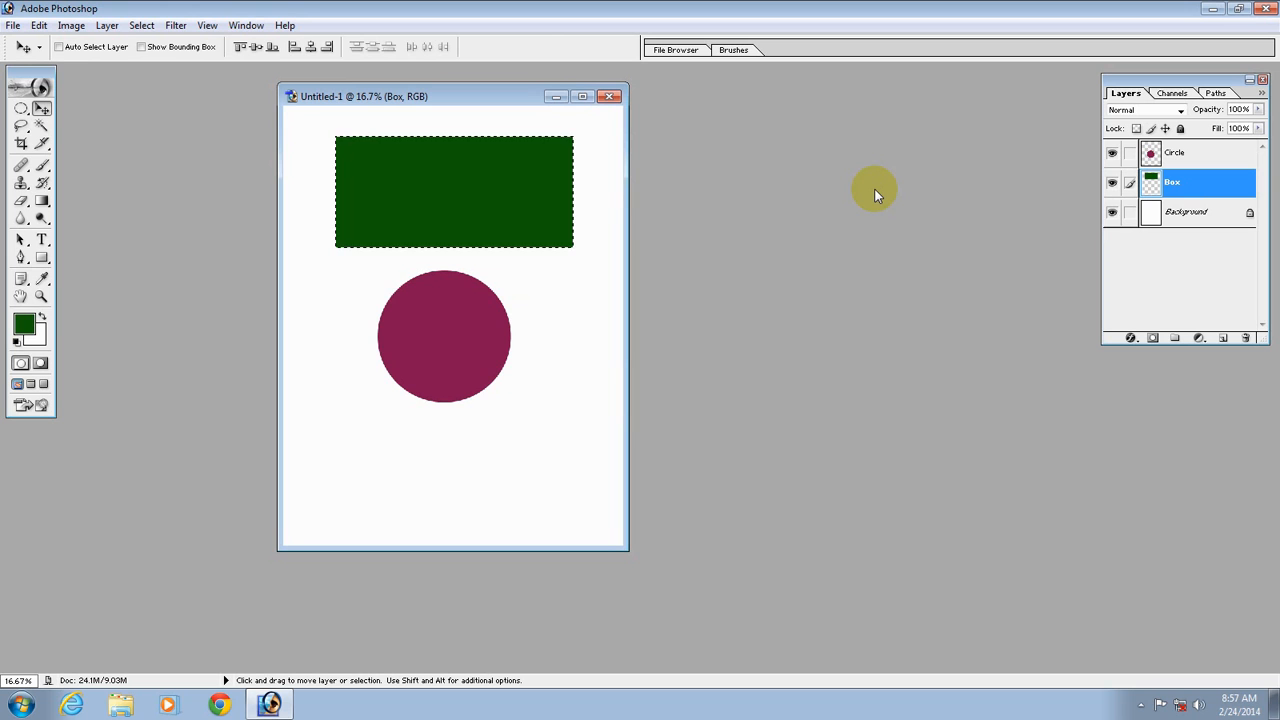
key(ctrl+d)
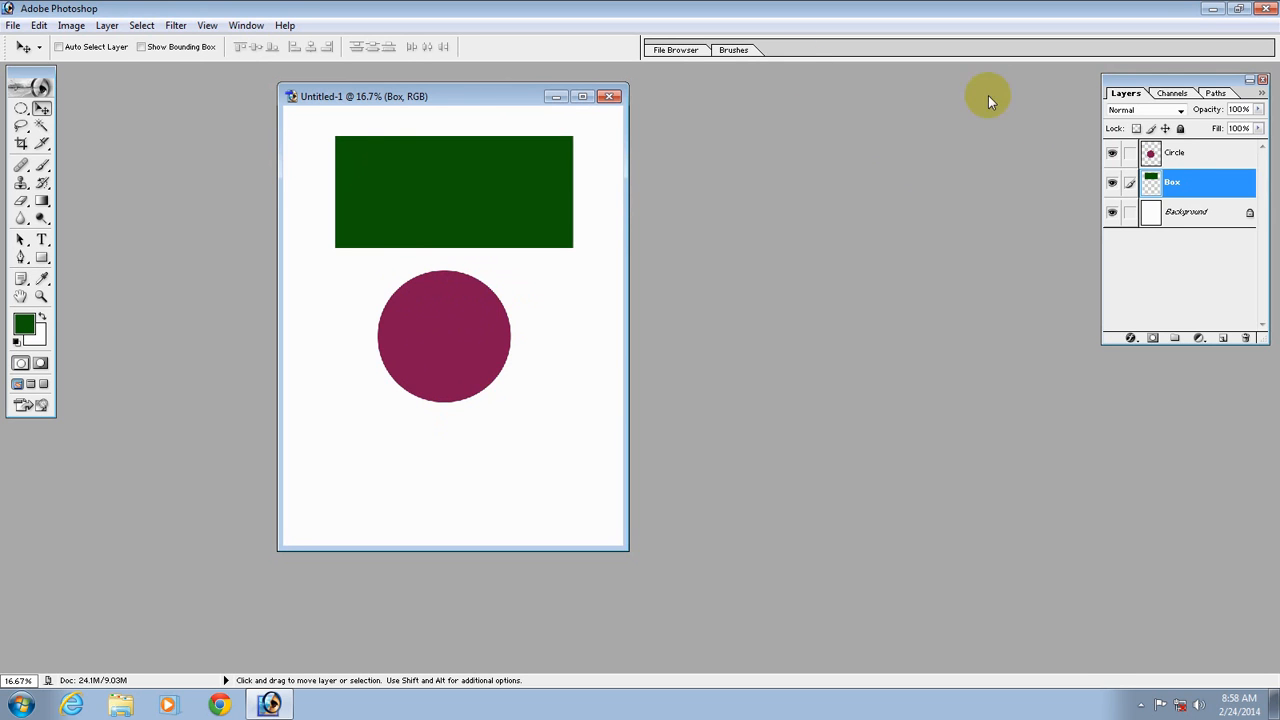
- Duplicate the Circle layer as Circle copy in the same document and move the copy onto the green box
click(1175, 157)
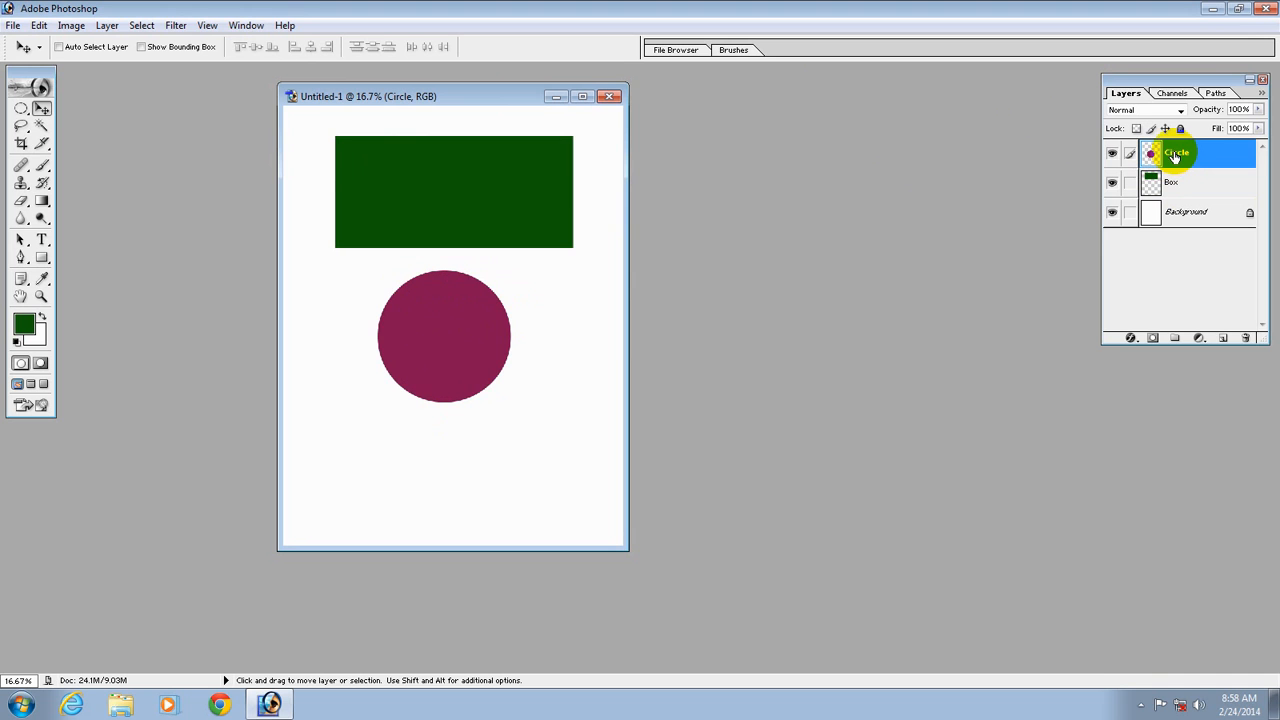
right_click(1175, 157)
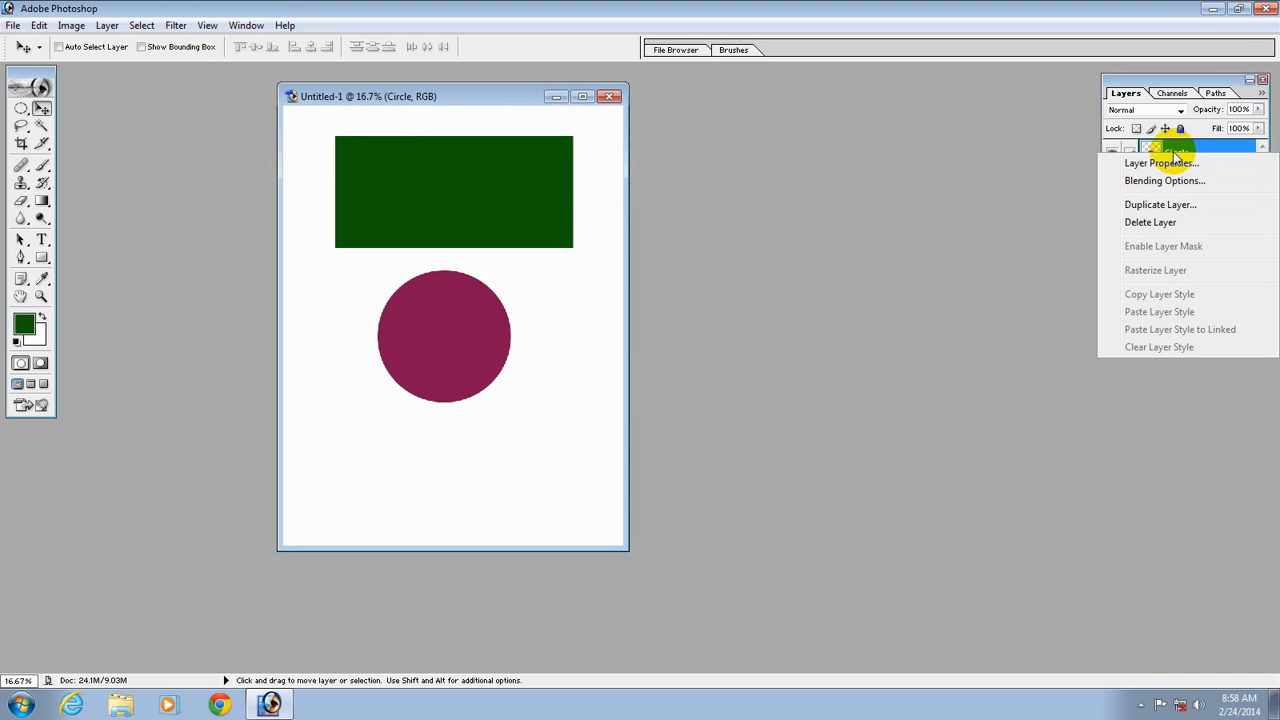
click(1160, 205)
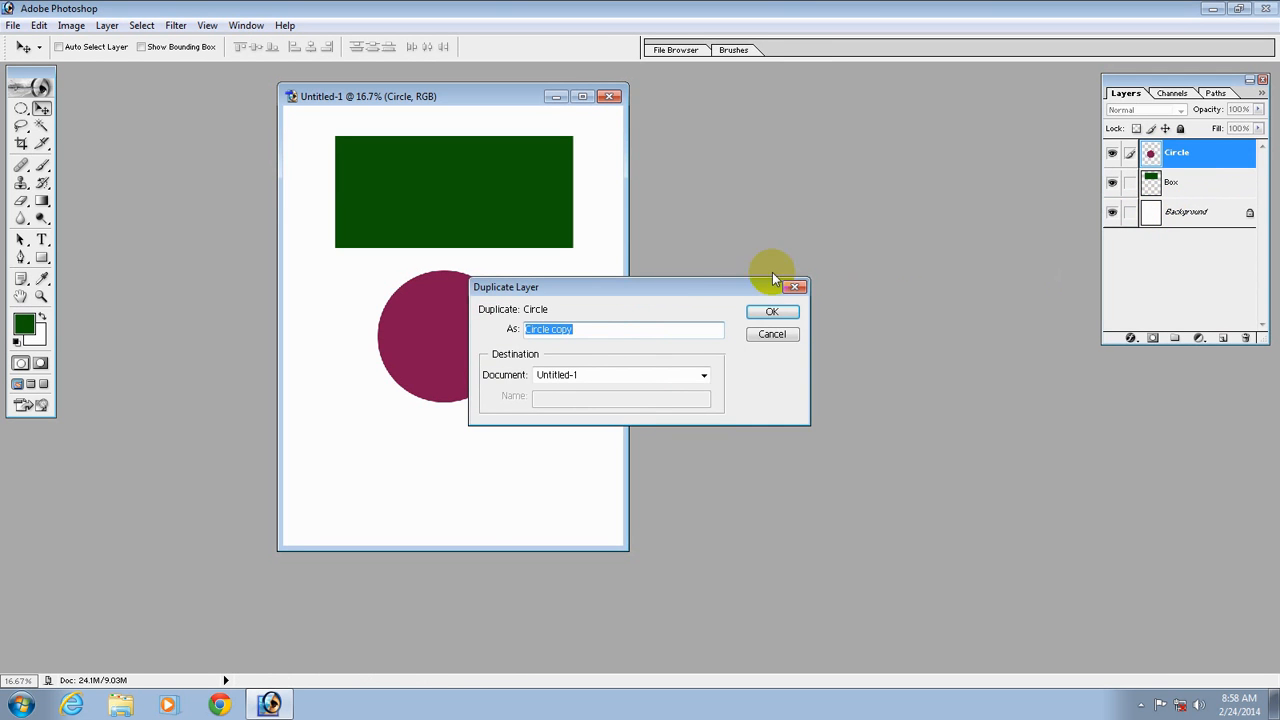
drag(656, 289, 782, 172)
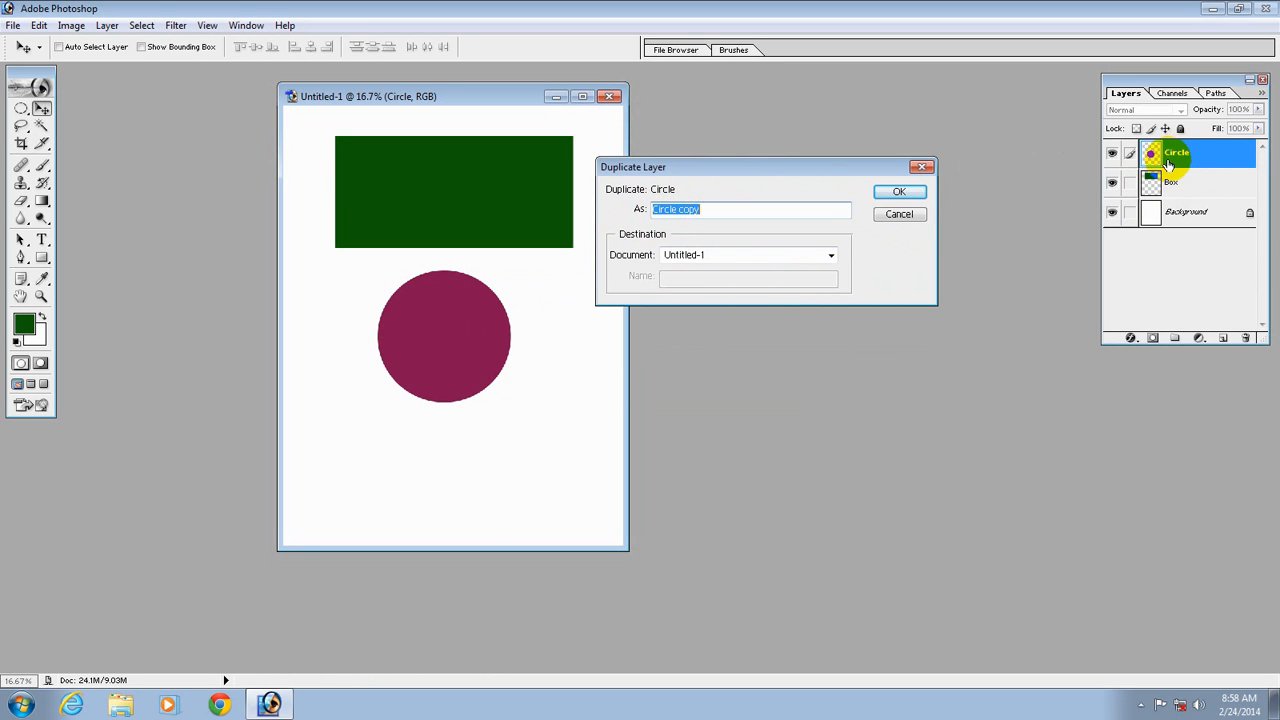
click(913, 195)
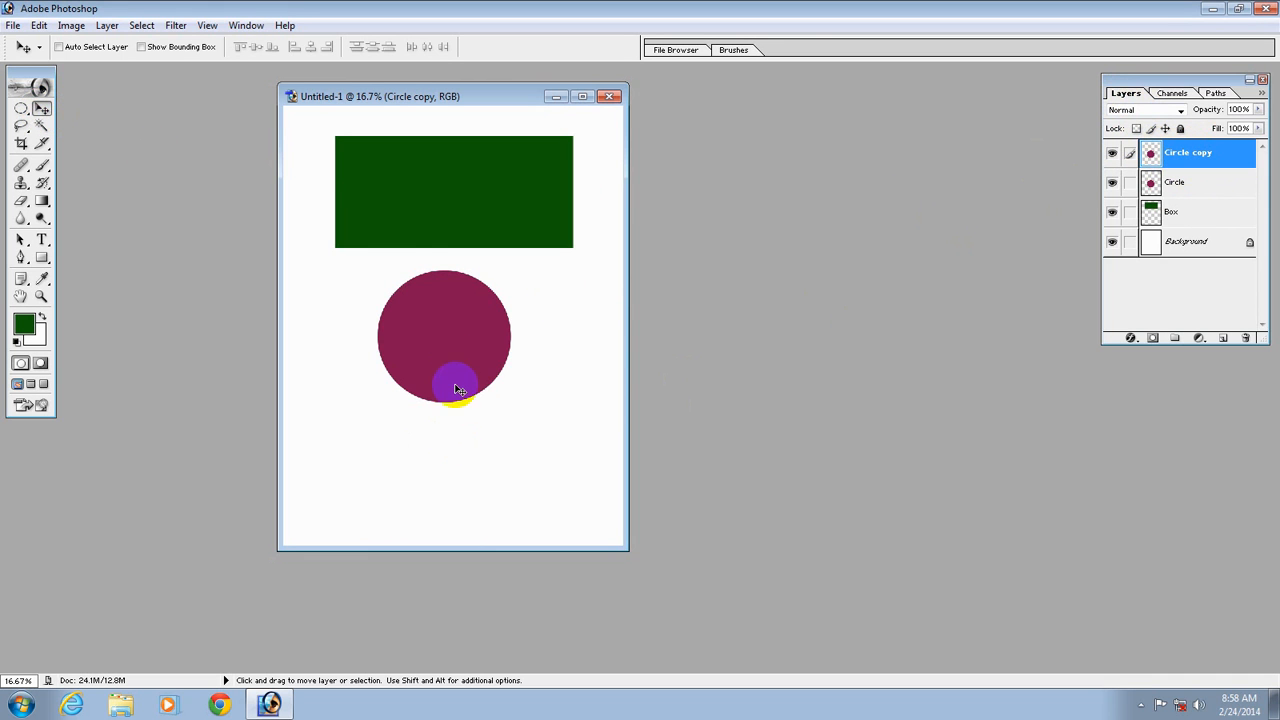
drag(446, 334, 449, 180)
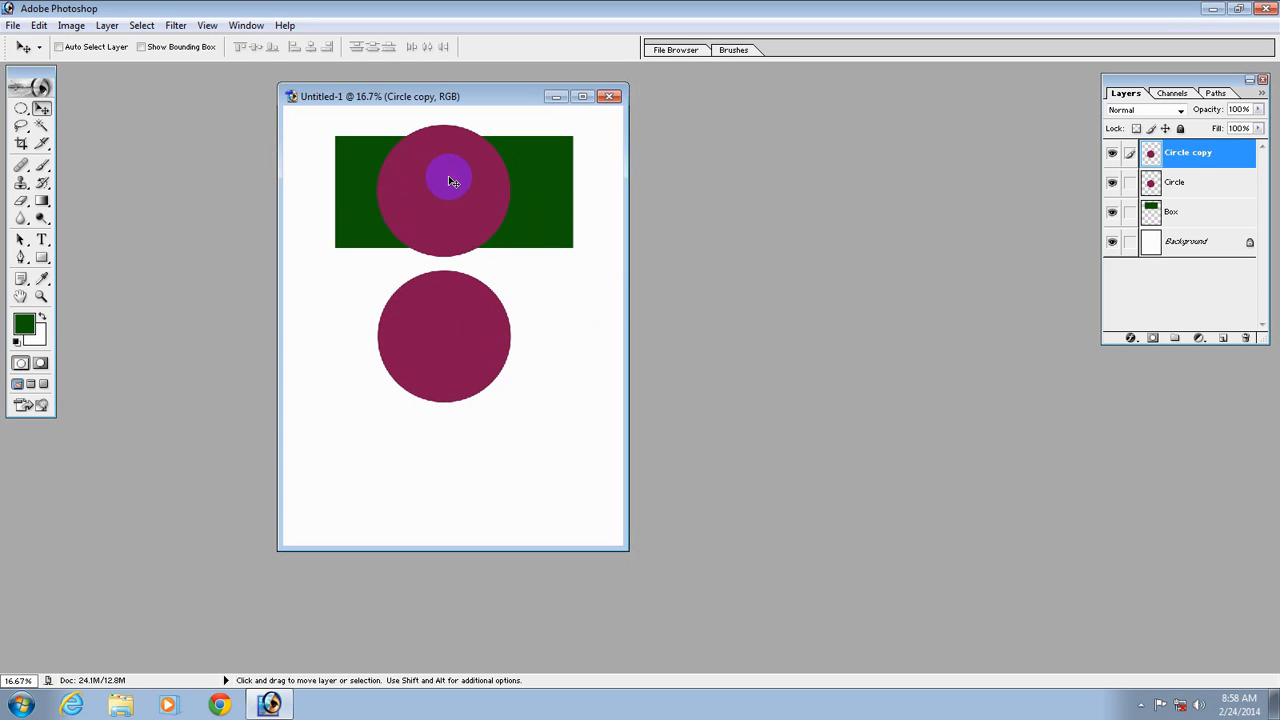
drag(451, 181, 551, 179)
- Duplicate the Box layer and move the copy down behind the lower circle
click(1180, 218)
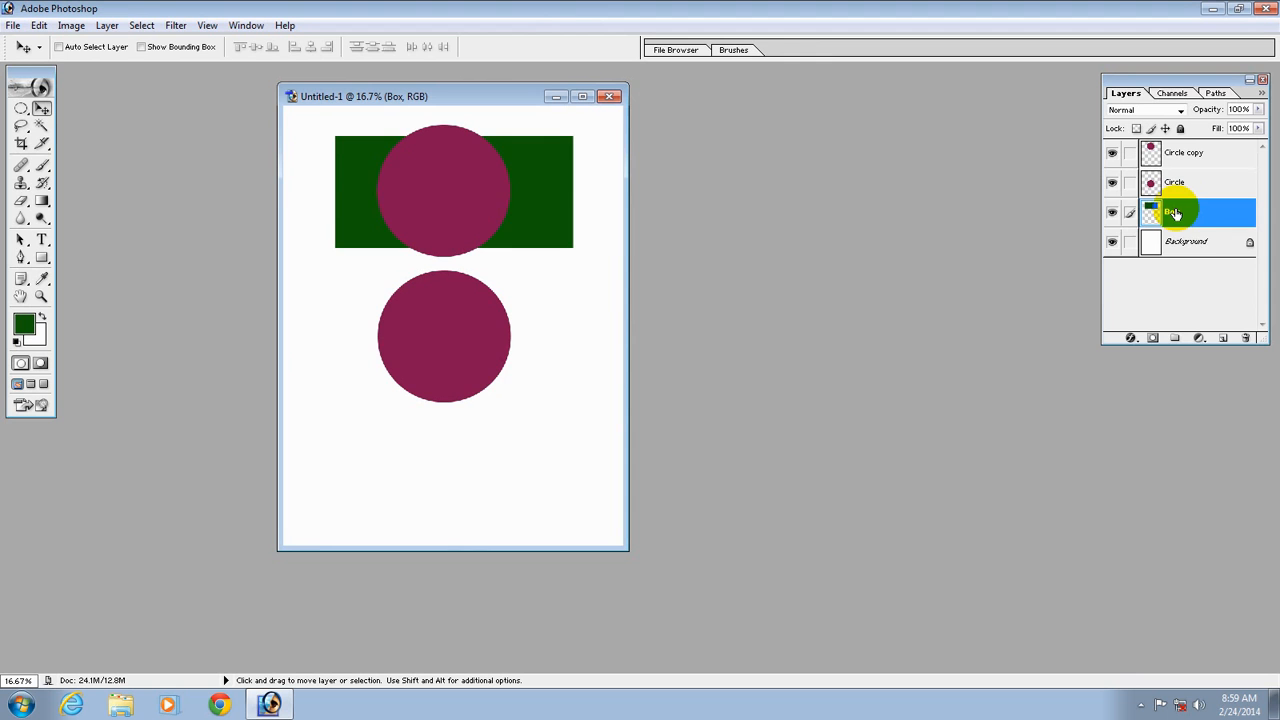
drag(1175, 213, 1225, 337)
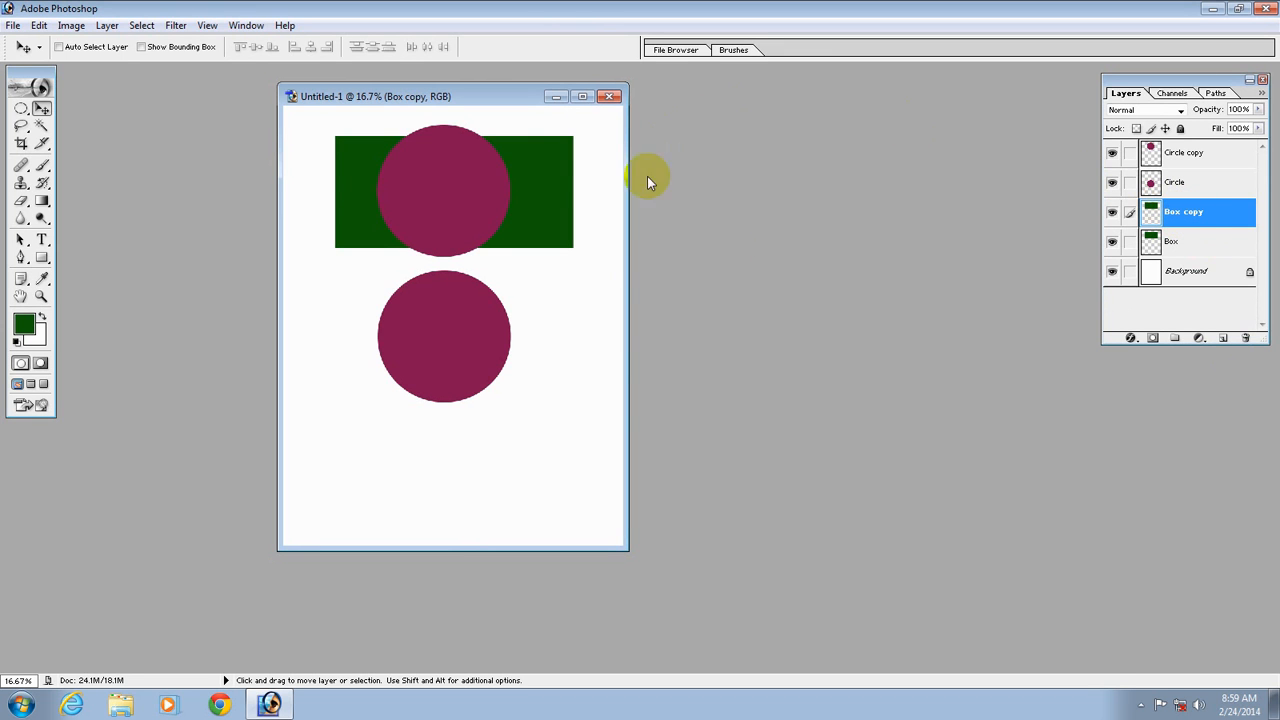
drag(553, 159, 545, 297)
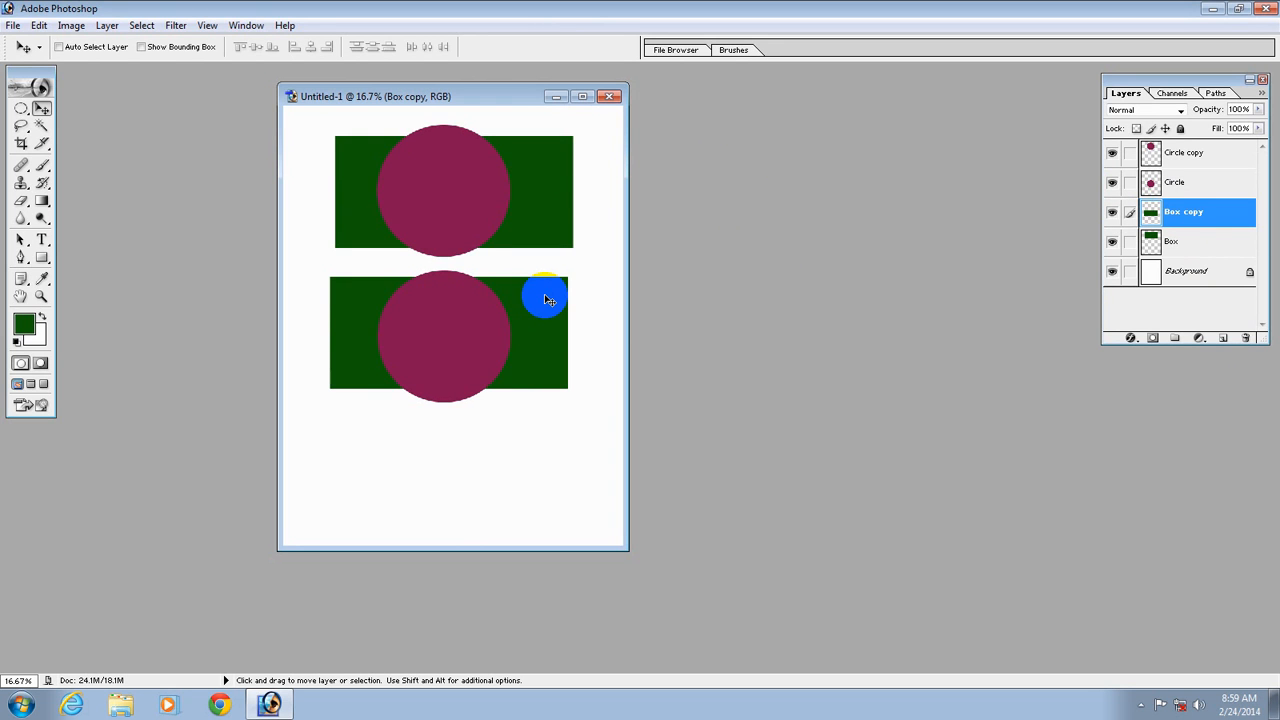
click(492, 320)
- Copy the original Box layer's rectangle directly on the canvas, placing the copy below the second box
click(1171, 244)
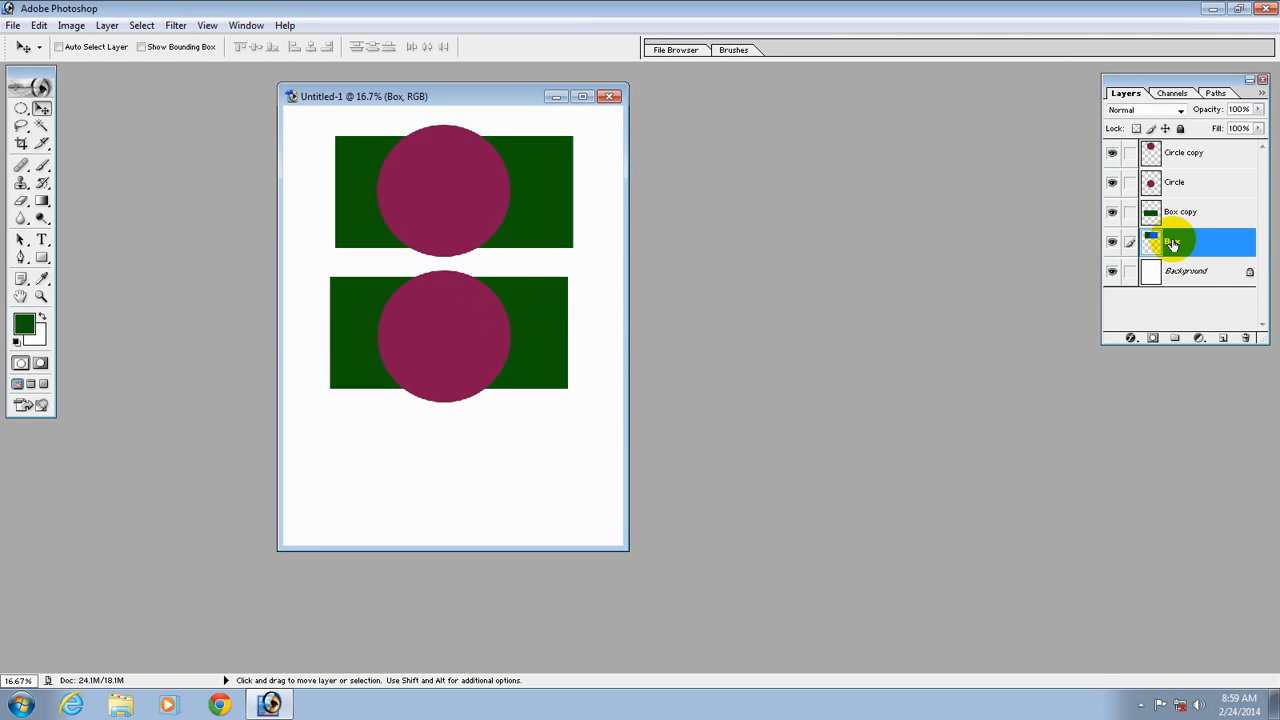
click(530, 161)
key(alt)
drag(529, 160, 518, 429)
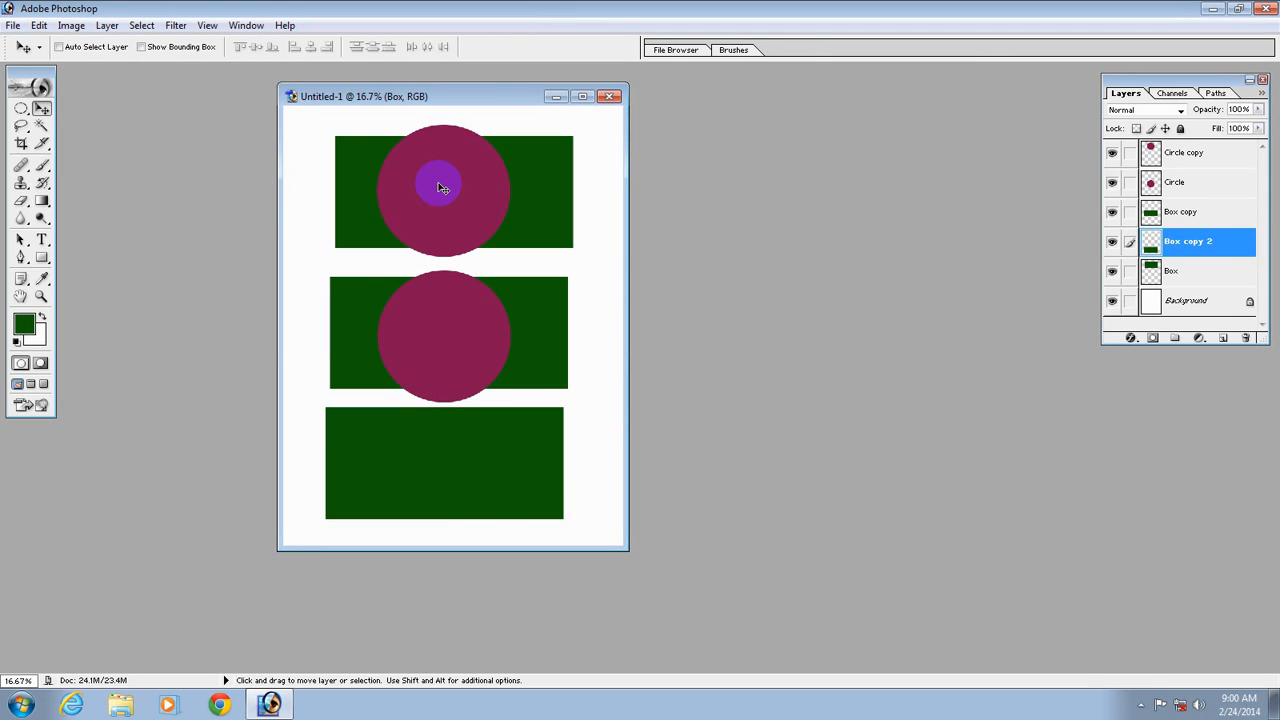
- Delete the Circle copy and Box copy 2 layers
click(1176, 157)
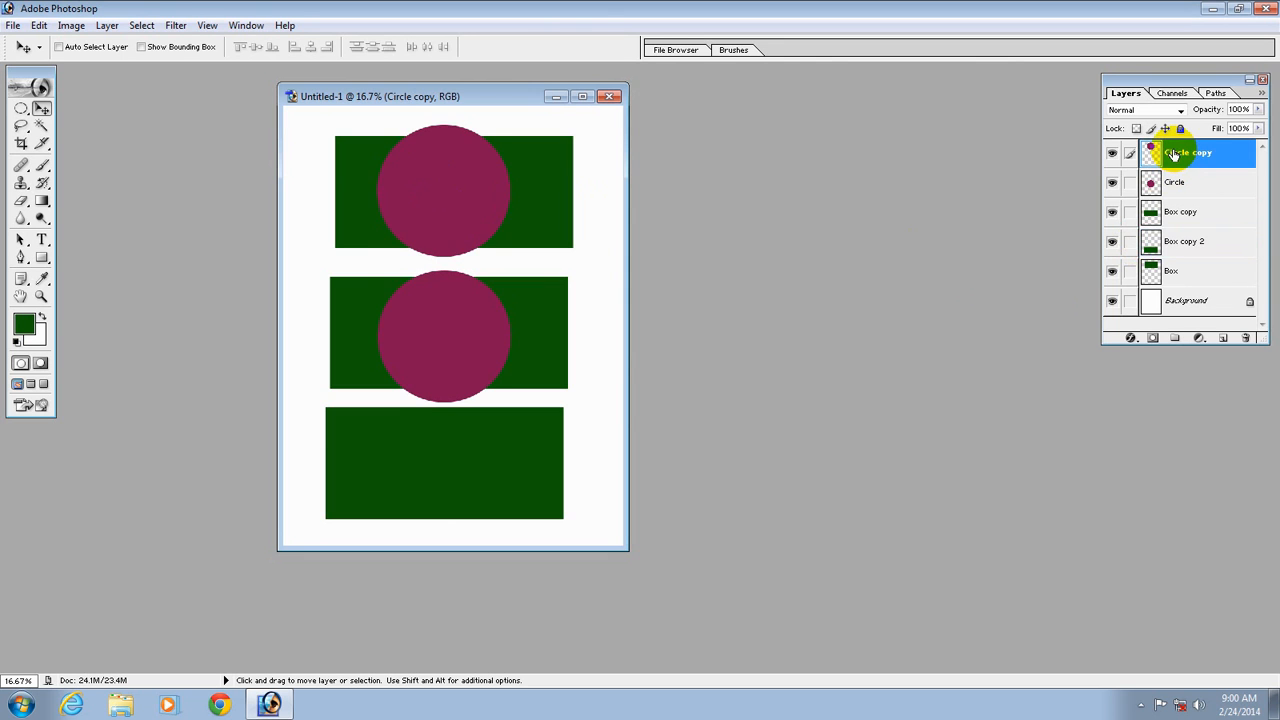
drag(1177, 155, 1246, 342)
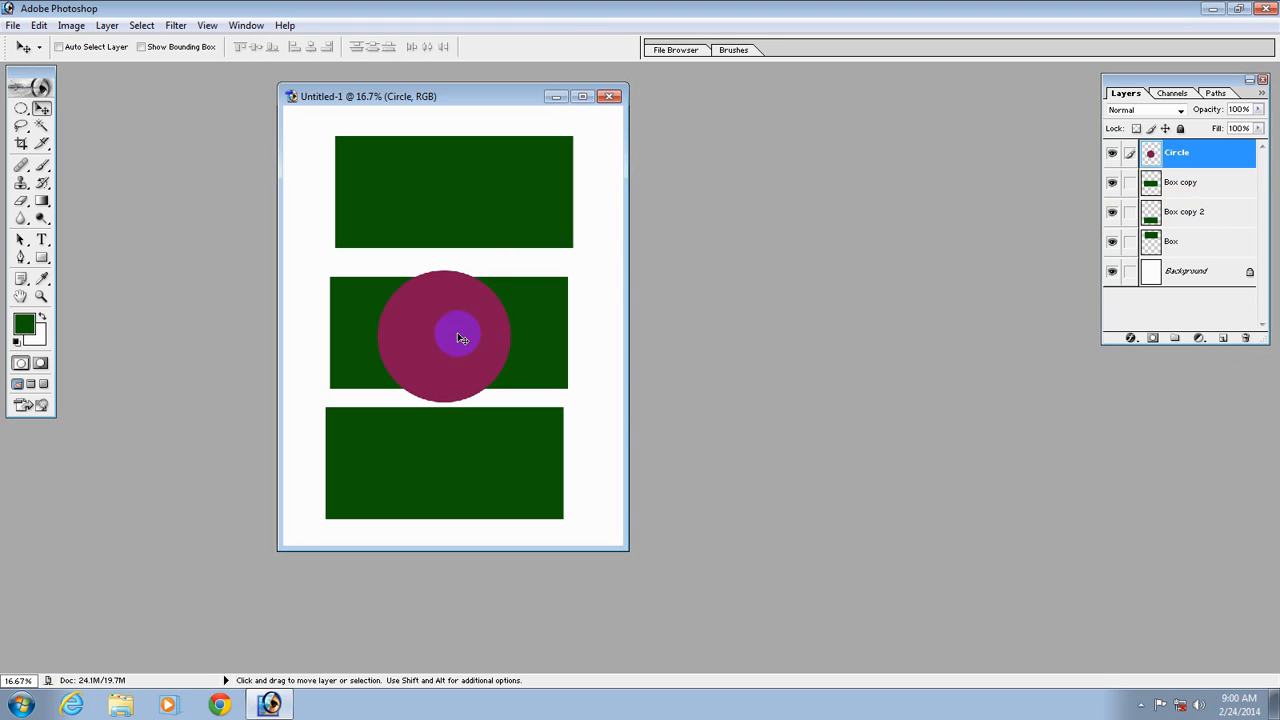
click(1192, 214)
right_click(1192, 216)
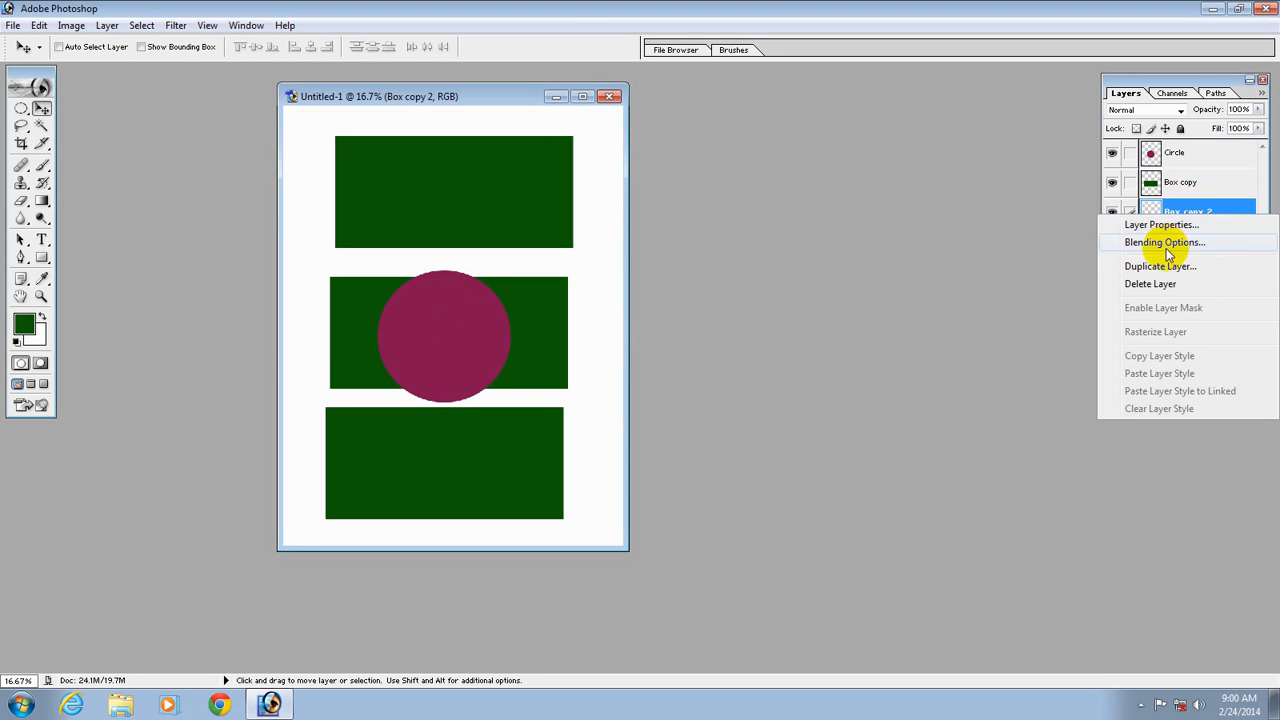
click(1153, 285)
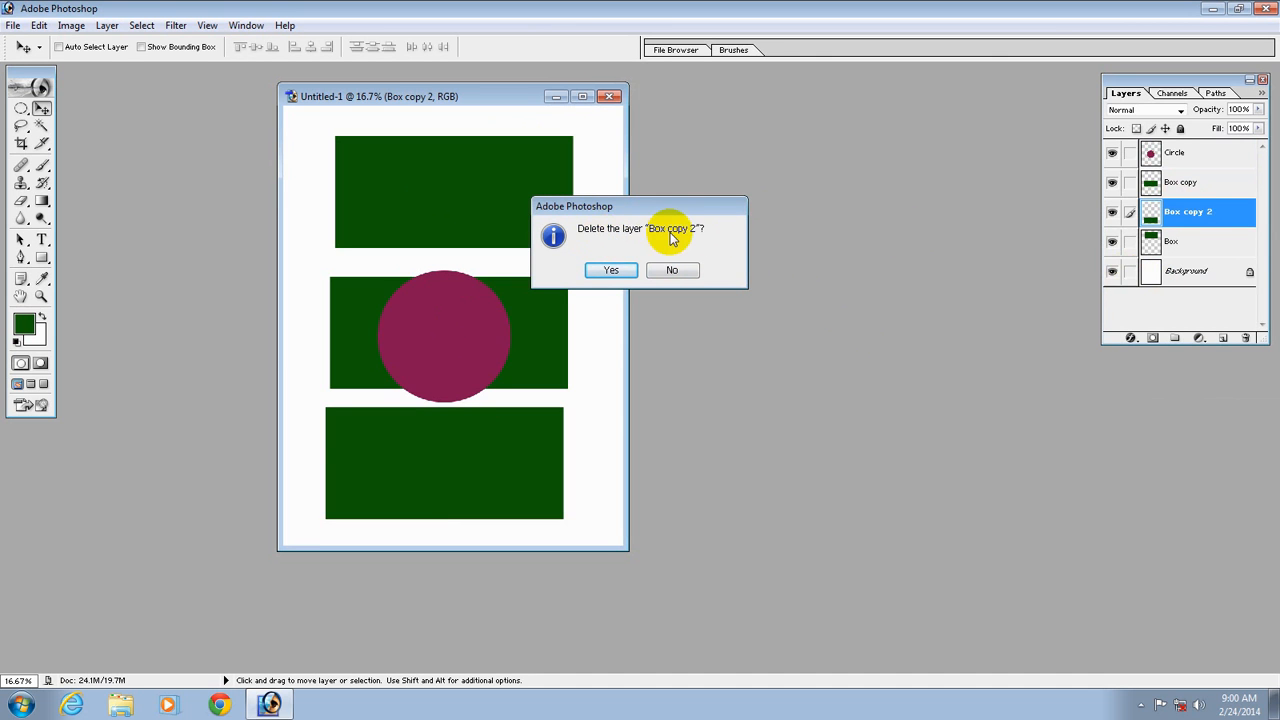
click(613, 271)
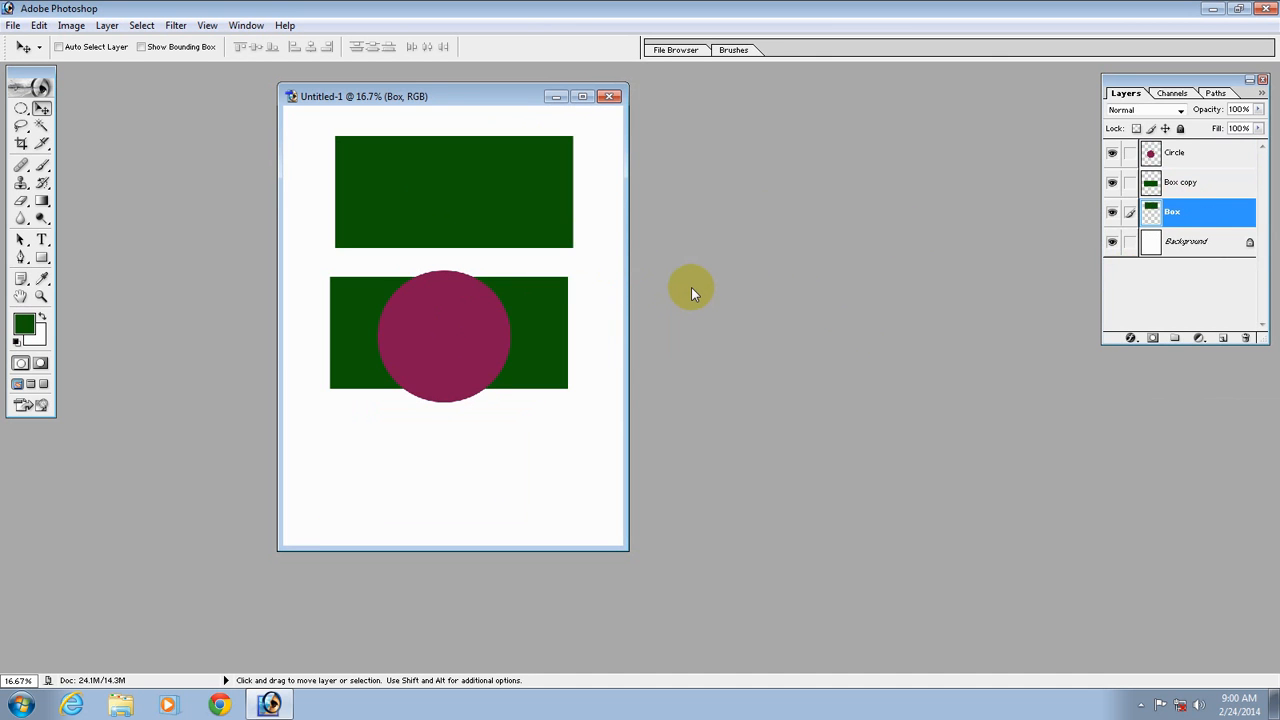
- Delete the Box copy layer
click(1172, 184)
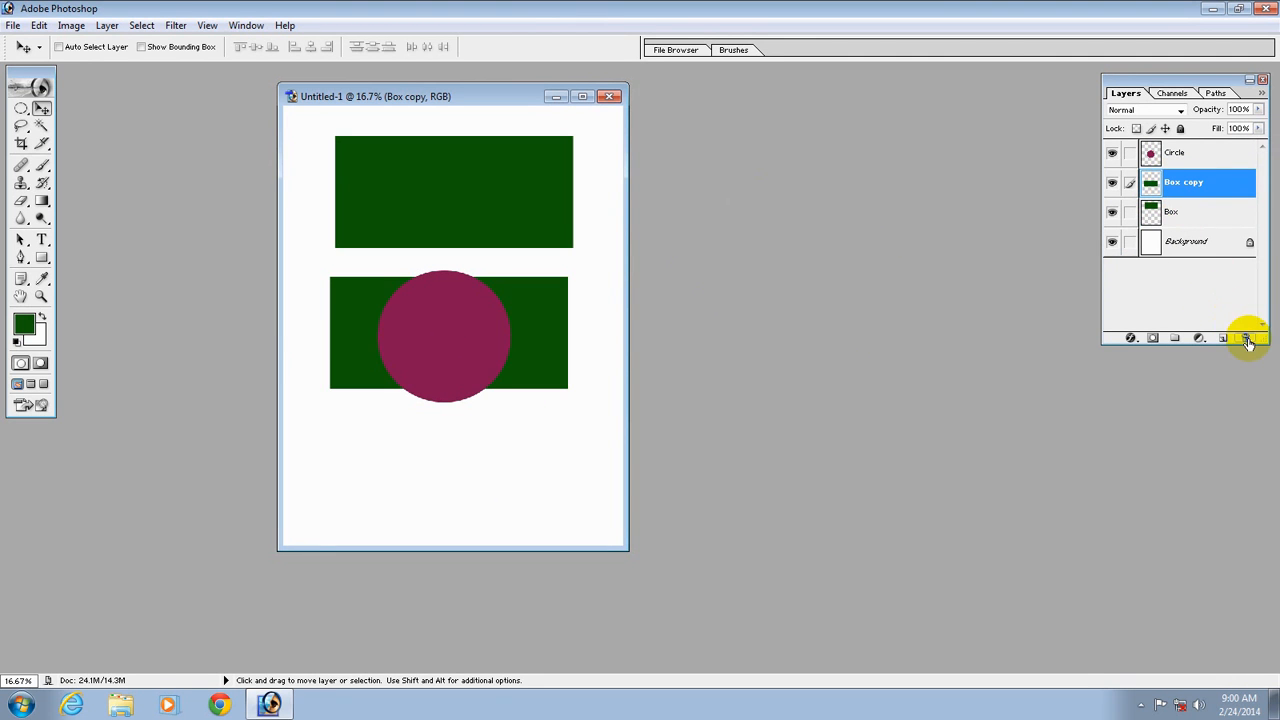
right_click(1206, 179)
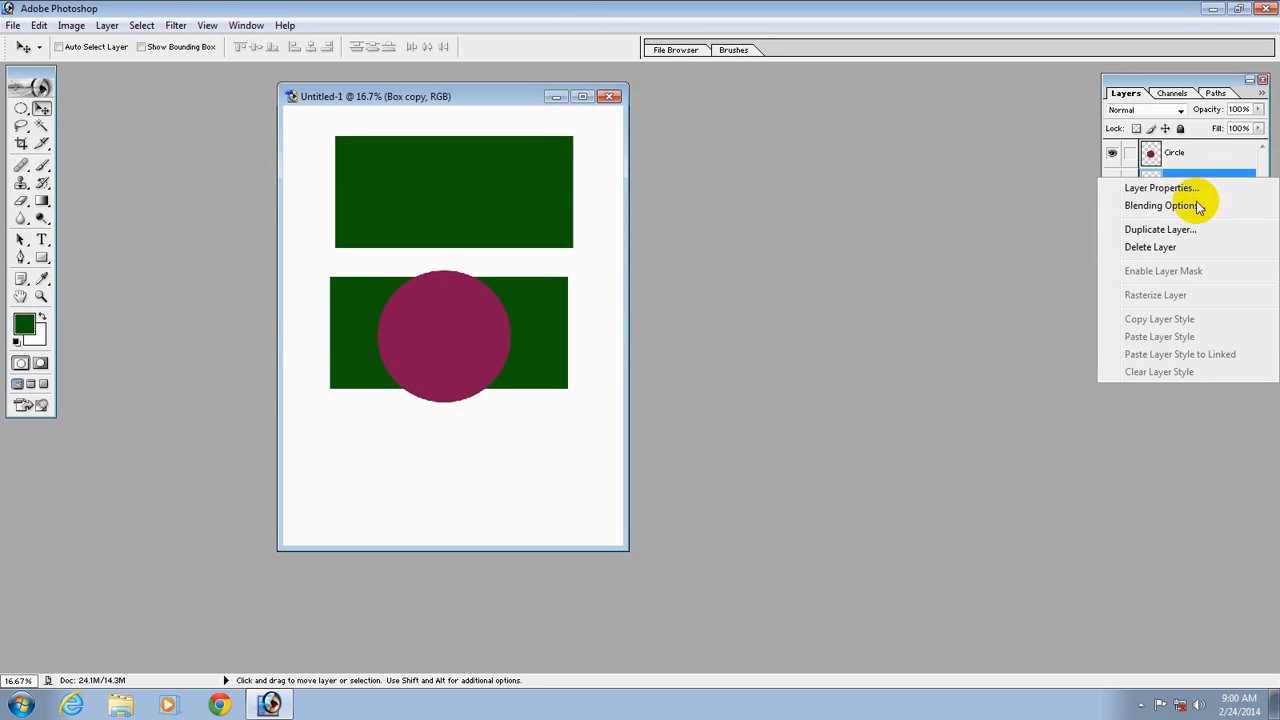
click(1148, 248)
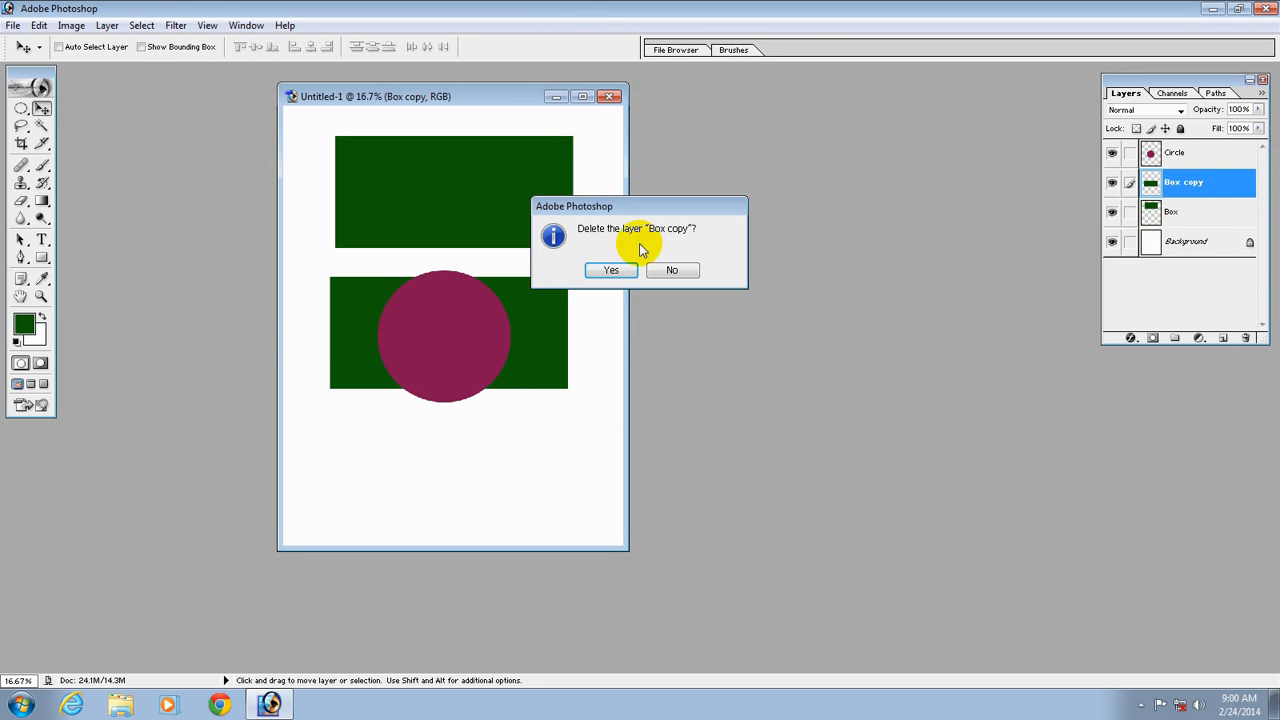
click(612, 271)
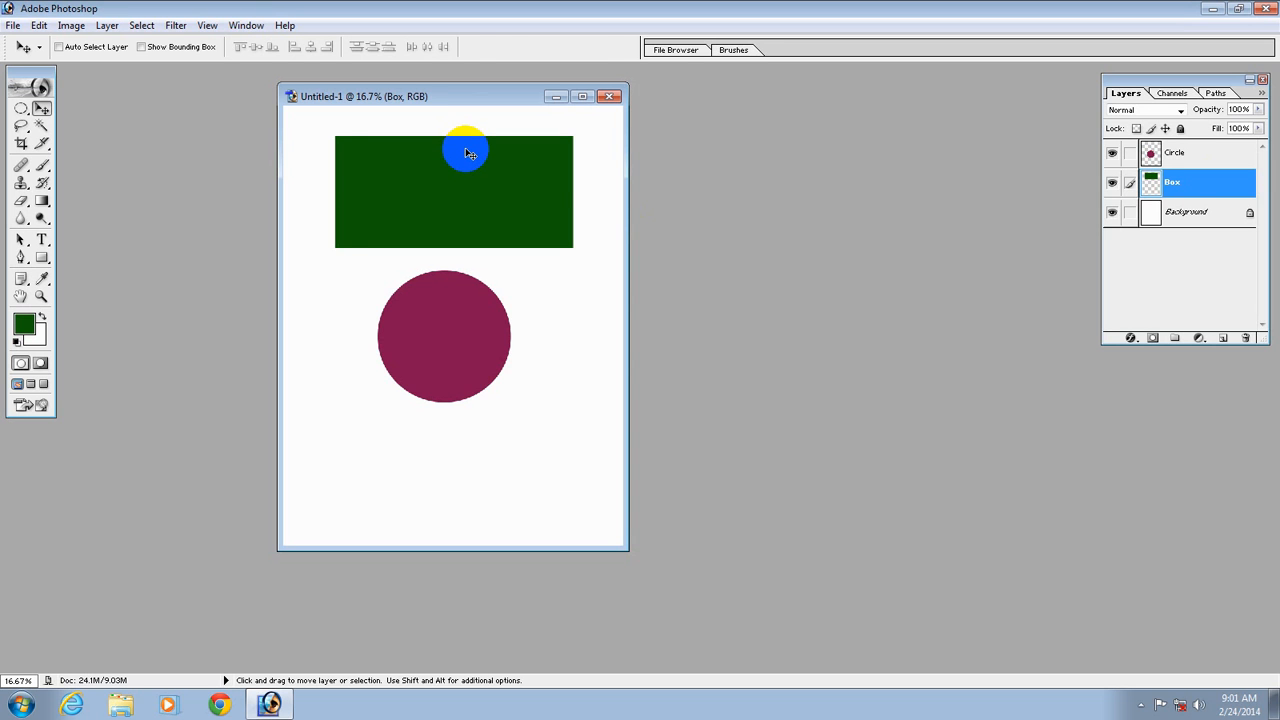
- Scale the Box layer's green rectangle with Free Transform to about 56% width and 65% height, keeping its lower-left corner fixed
key(ctrl+t)
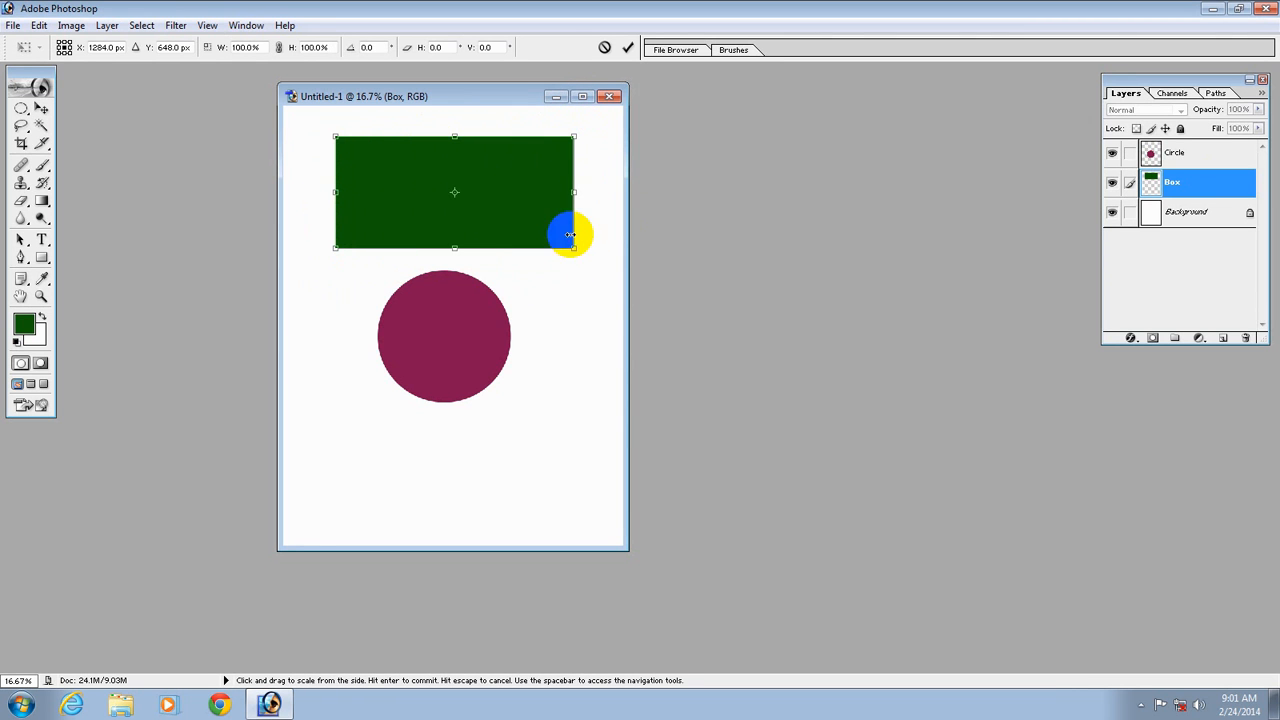
click(584, 97)
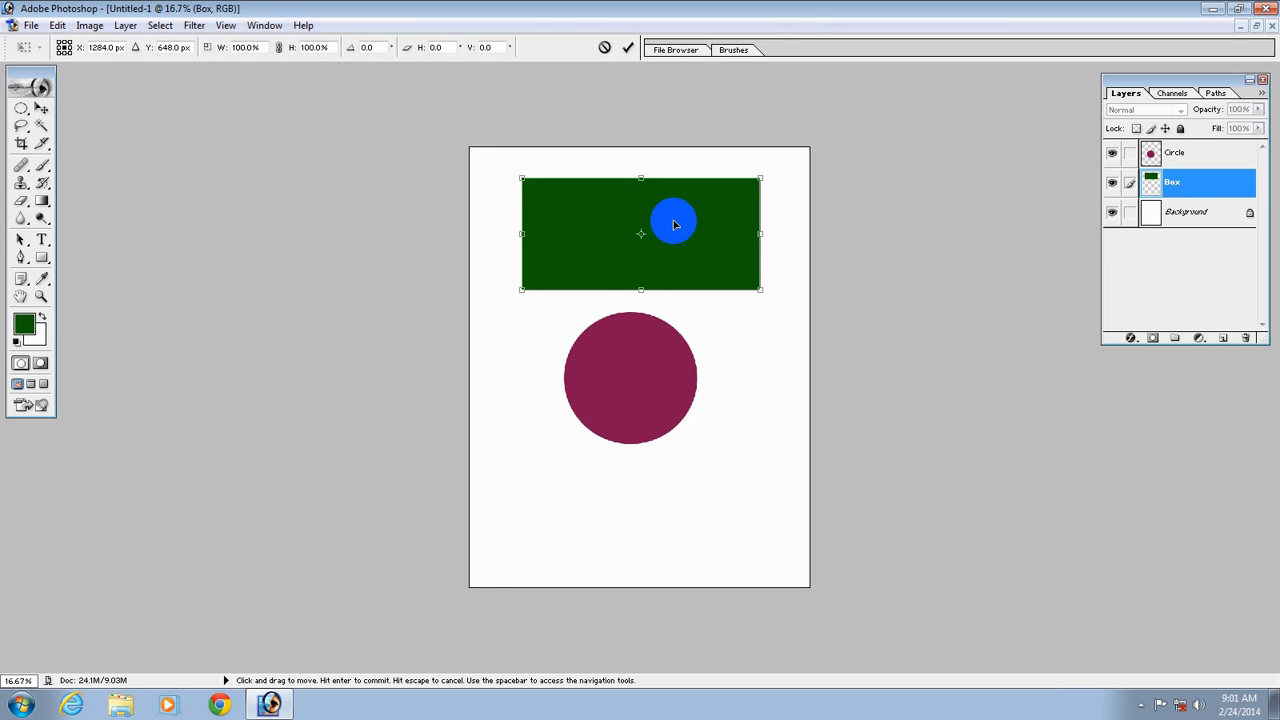
scroll(674, 225, down, 1)
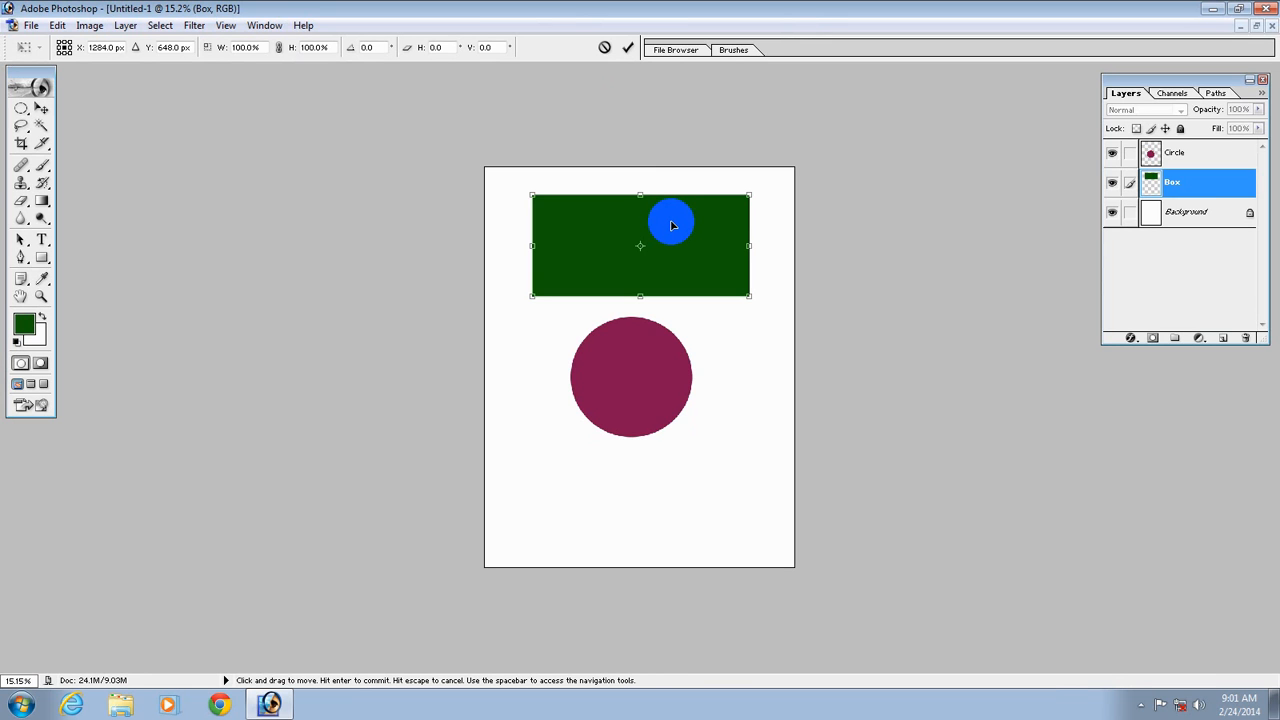
scroll(672, 225, down, 2)
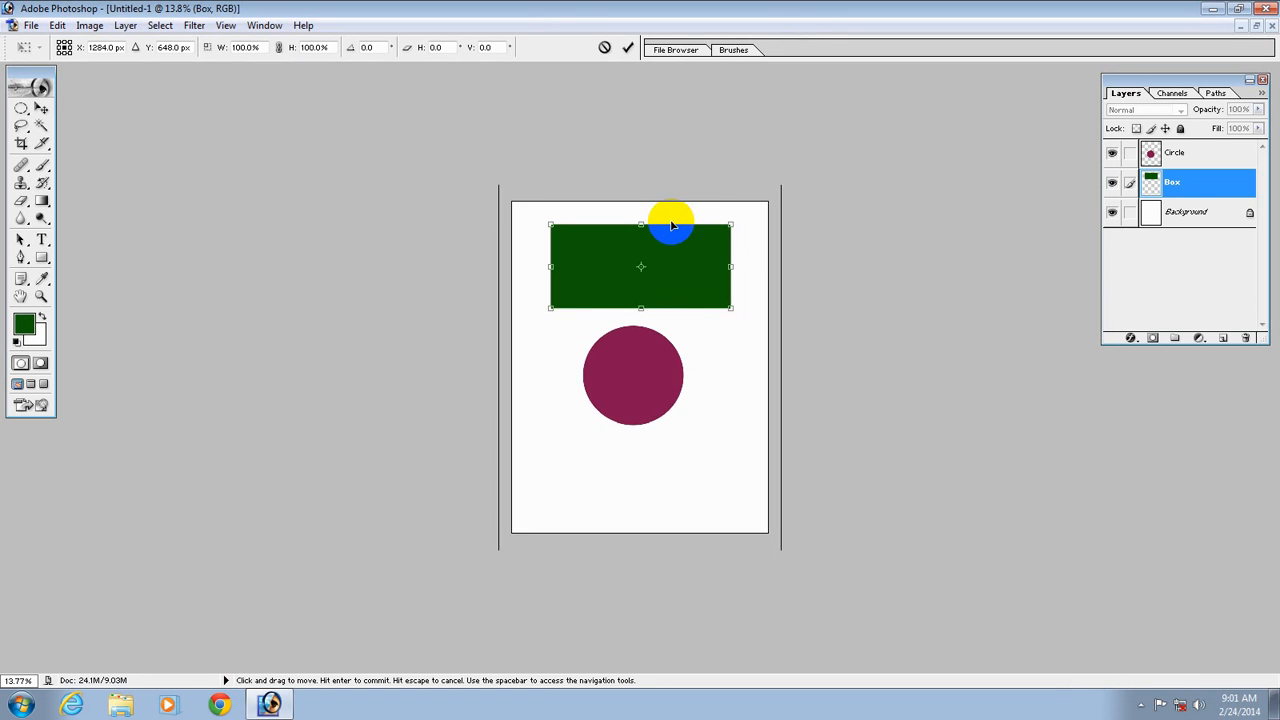
scroll(672, 225, up, 6)
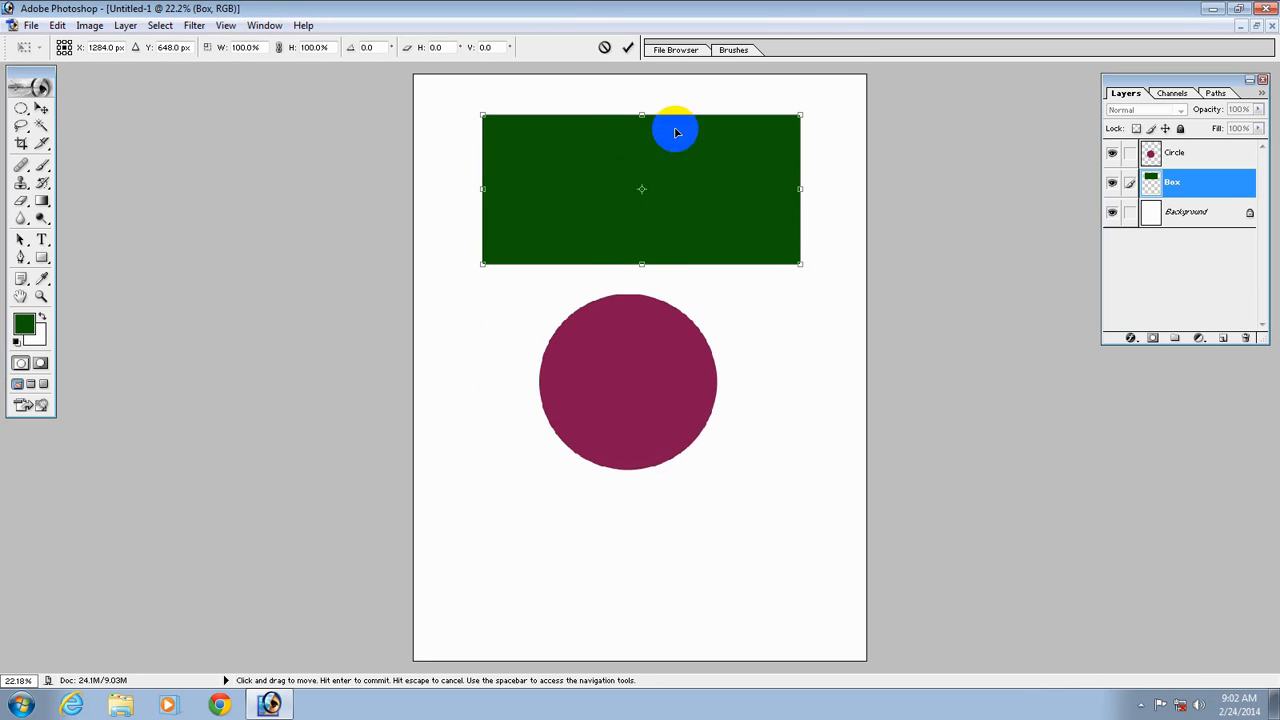
scroll(674, 95, up, 1)
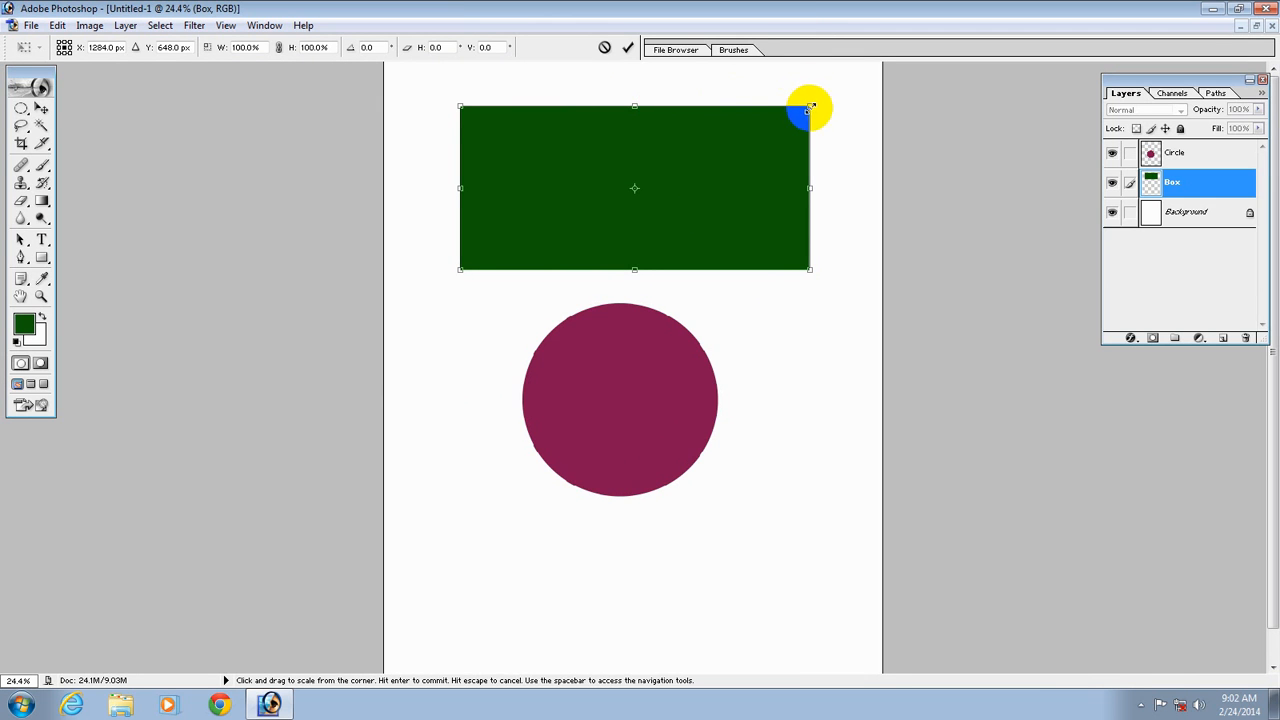
drag(810, 107, 711, 119)
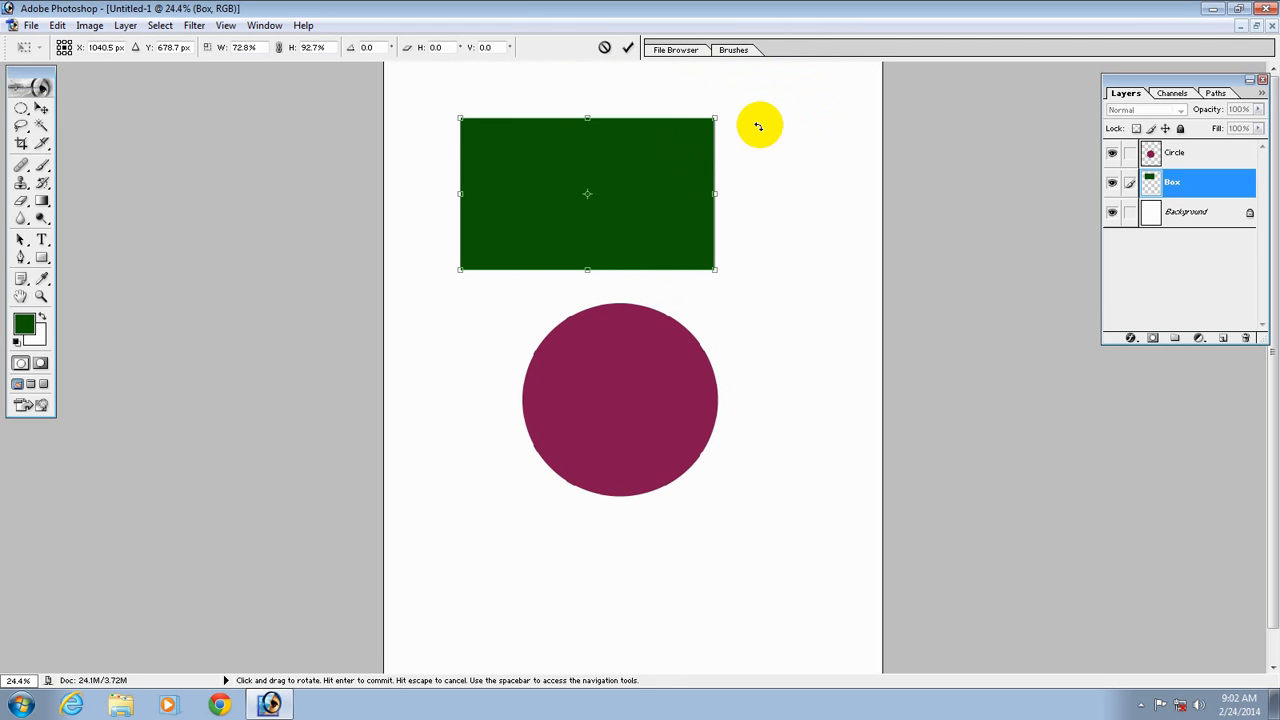
mouse_move(702, 123)
mouse_down()
mouse_move(820, 72)
mouse_move(726, 78)
mouse_move(666, 132)
mouse_move(594, 162)
mouse_move(510, 107)
mouse_move(522, 68)
mouse_up()
drag(705, 65, 530, 187)
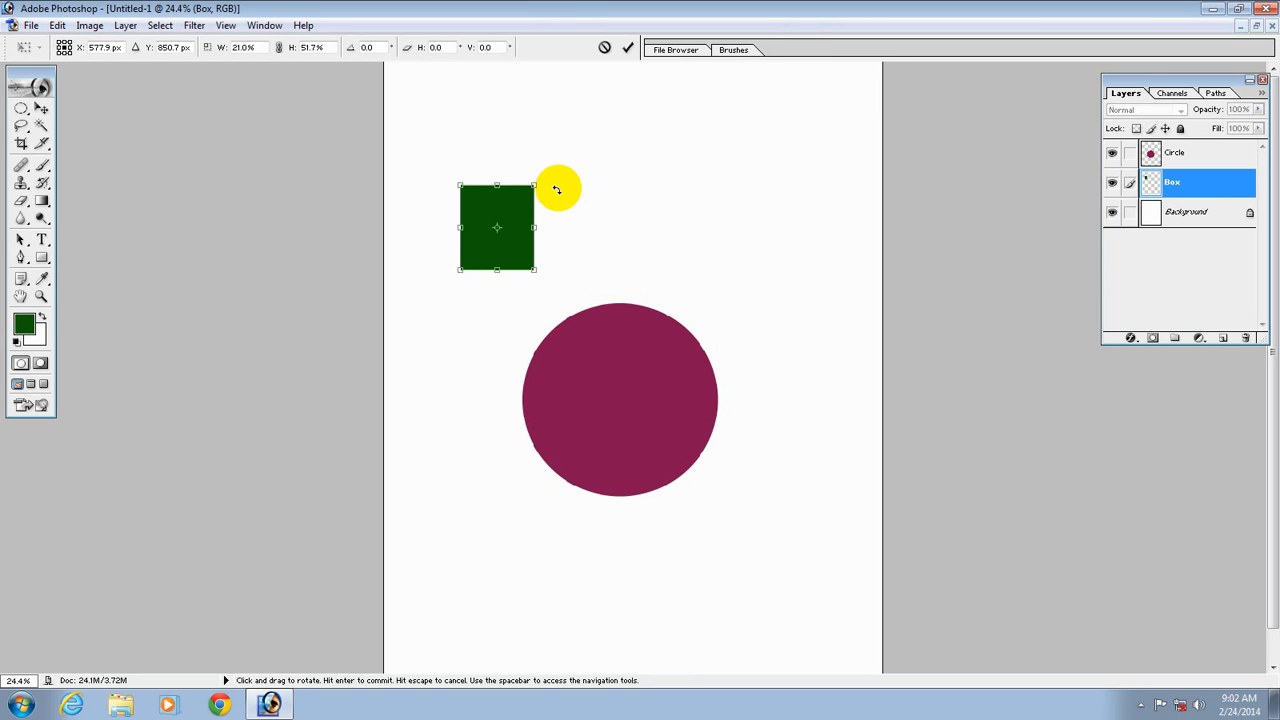
drag(530, 188, 604, 176)
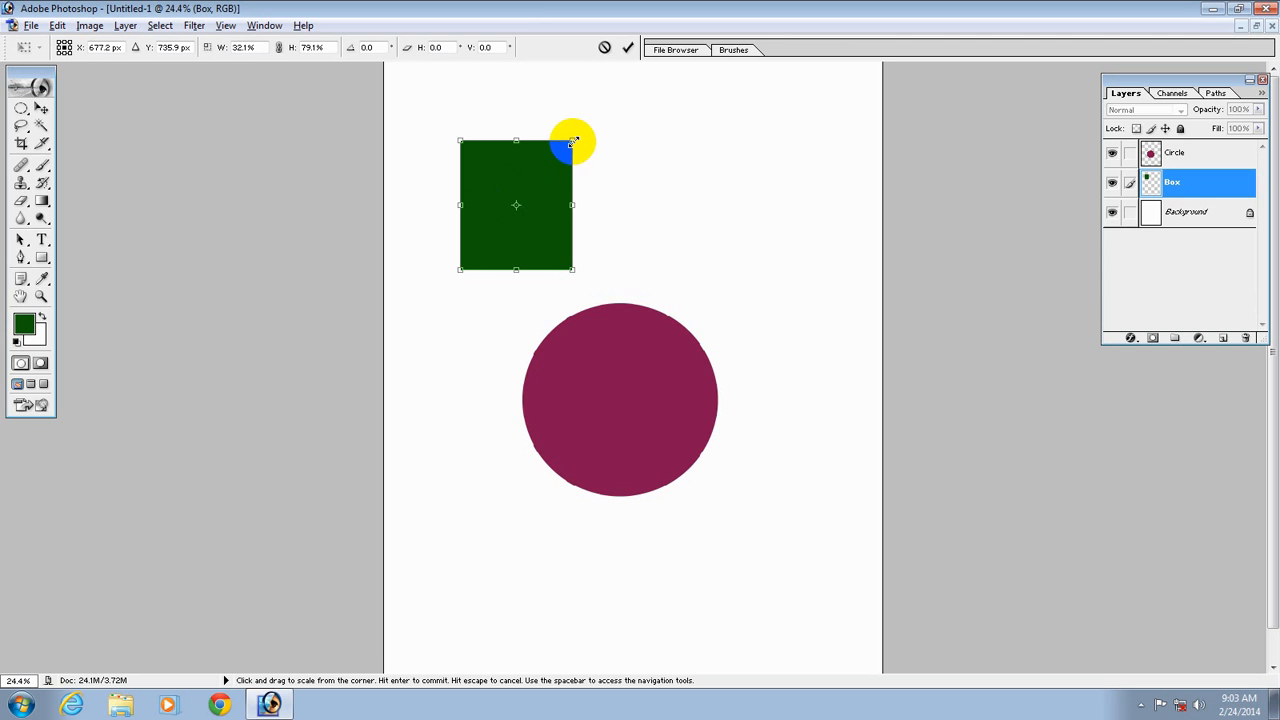
drag(572, 142, 655, 164)
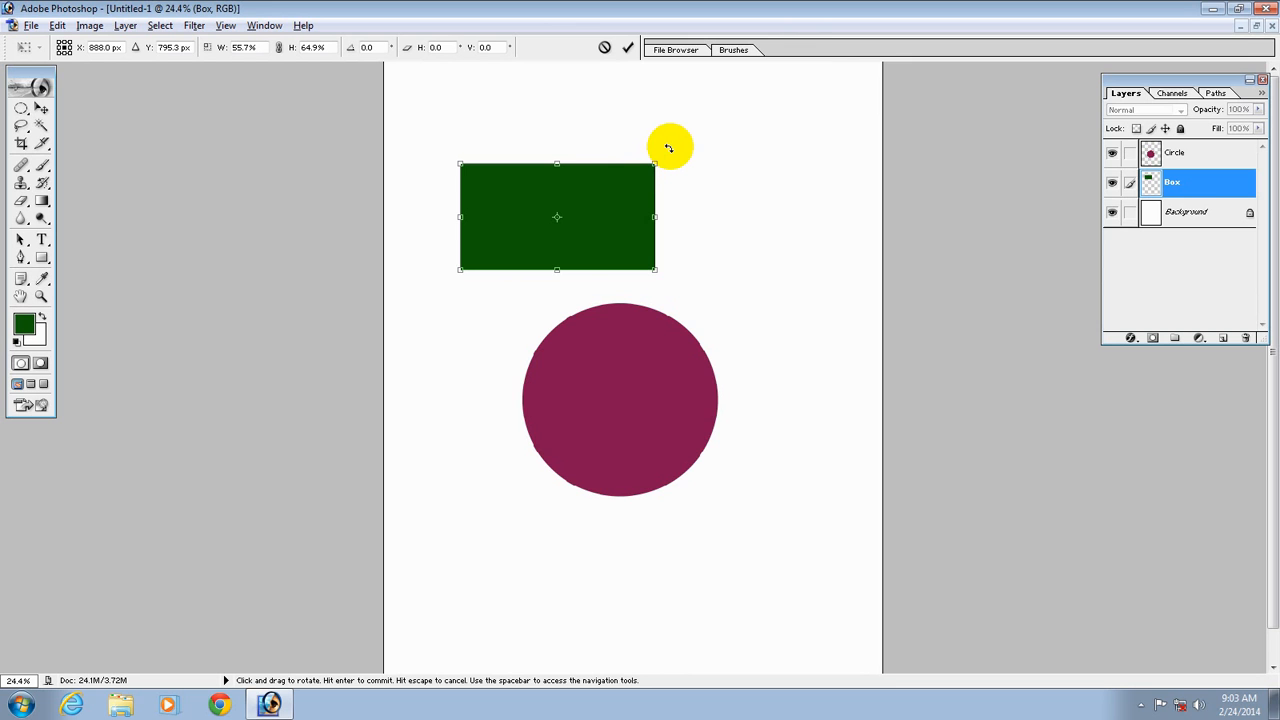
- Rotate the green box about 117° clockwise and apply the transform, and turn it about 5° more clockwise in a new Free Transform
mouse_move(669, 144)
mouse_down()
mouse_move(643, 266)
mouse_move(600, 316)
mouse_move(541, 321)
mouse_move(495, 287)
mouse_move(497, 300)
mouse_move(591, 317)
mouse_move(565, 315)
mouse_up()
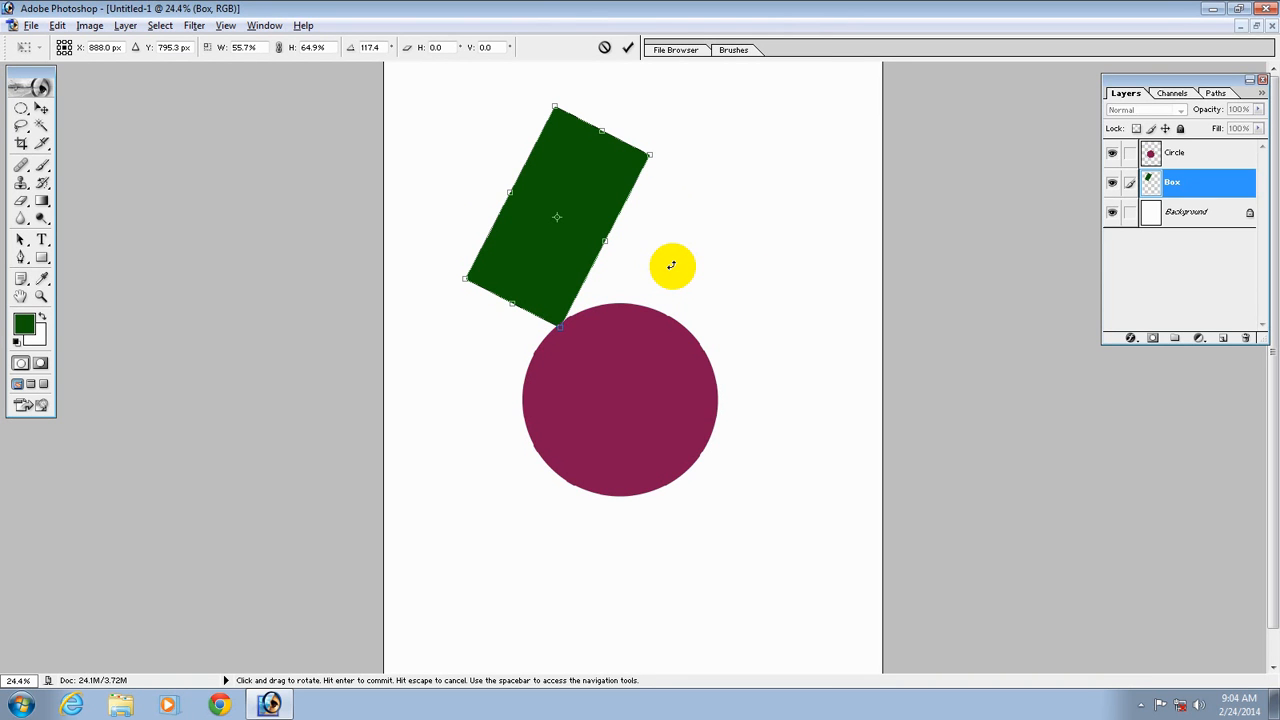
key(Return)
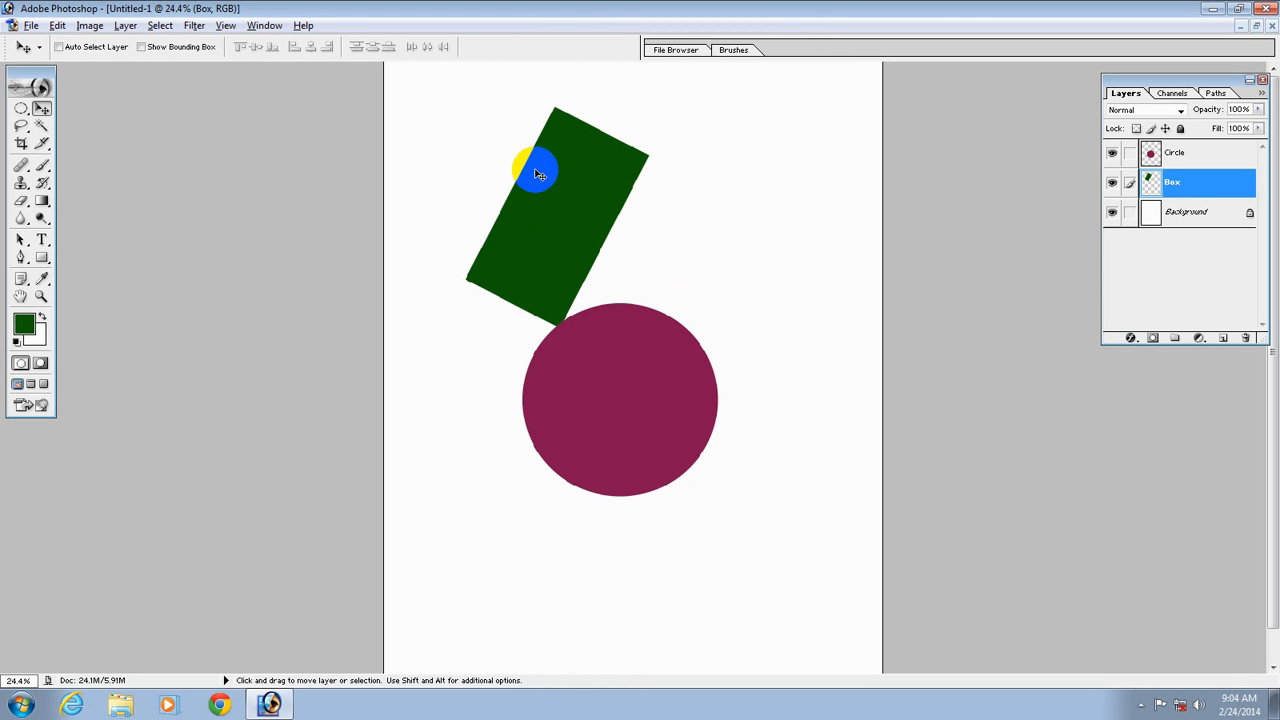
key(ctrl+t)
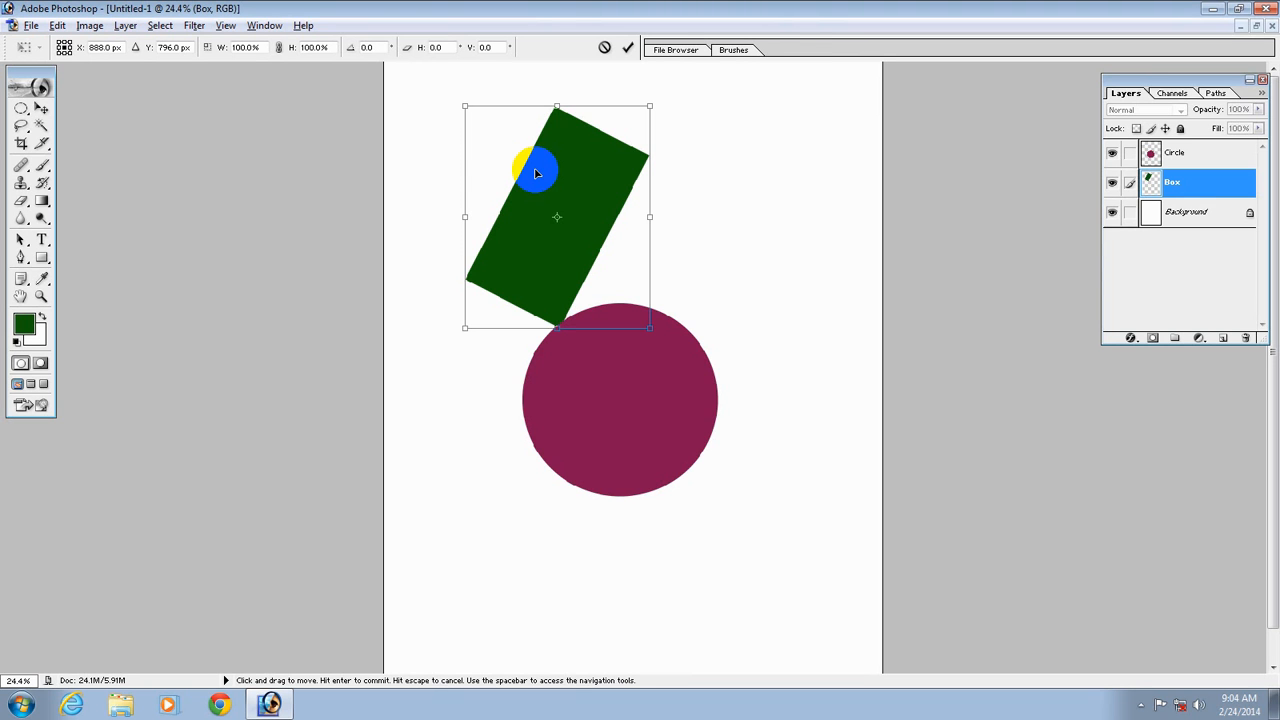
drag(455, 90, 521, 163)
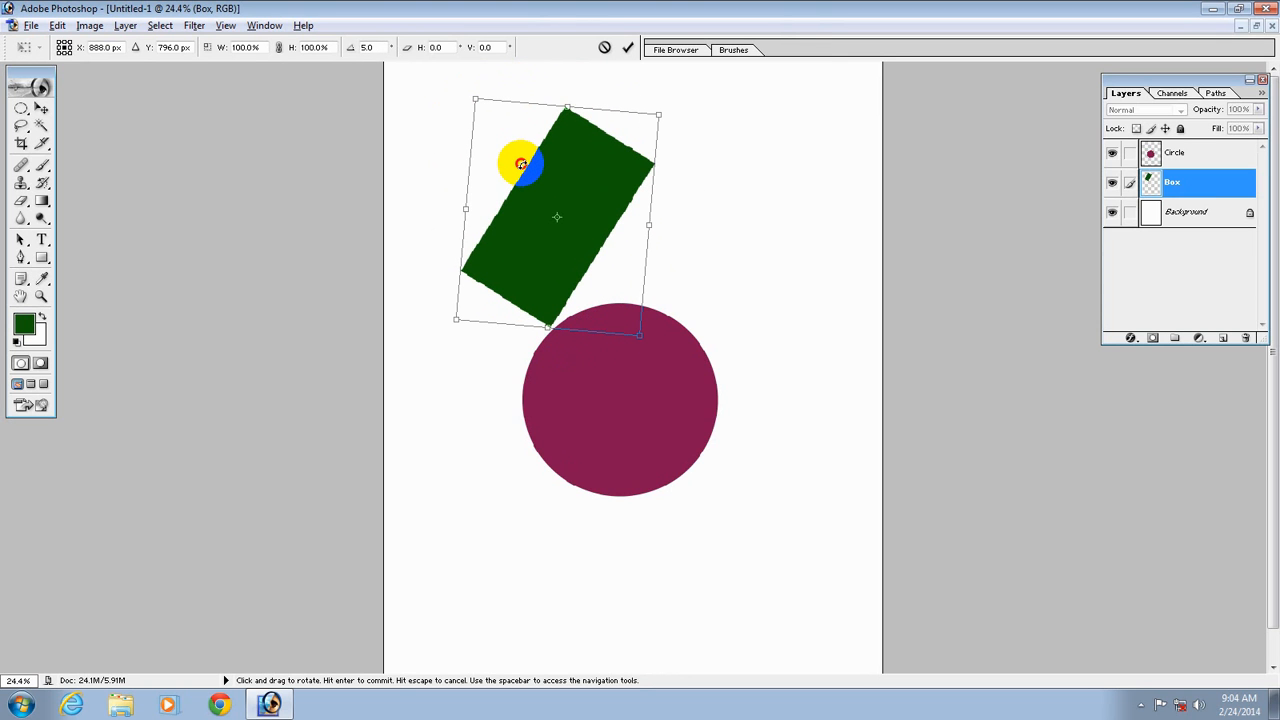
drag(521, 163, 521, 164)
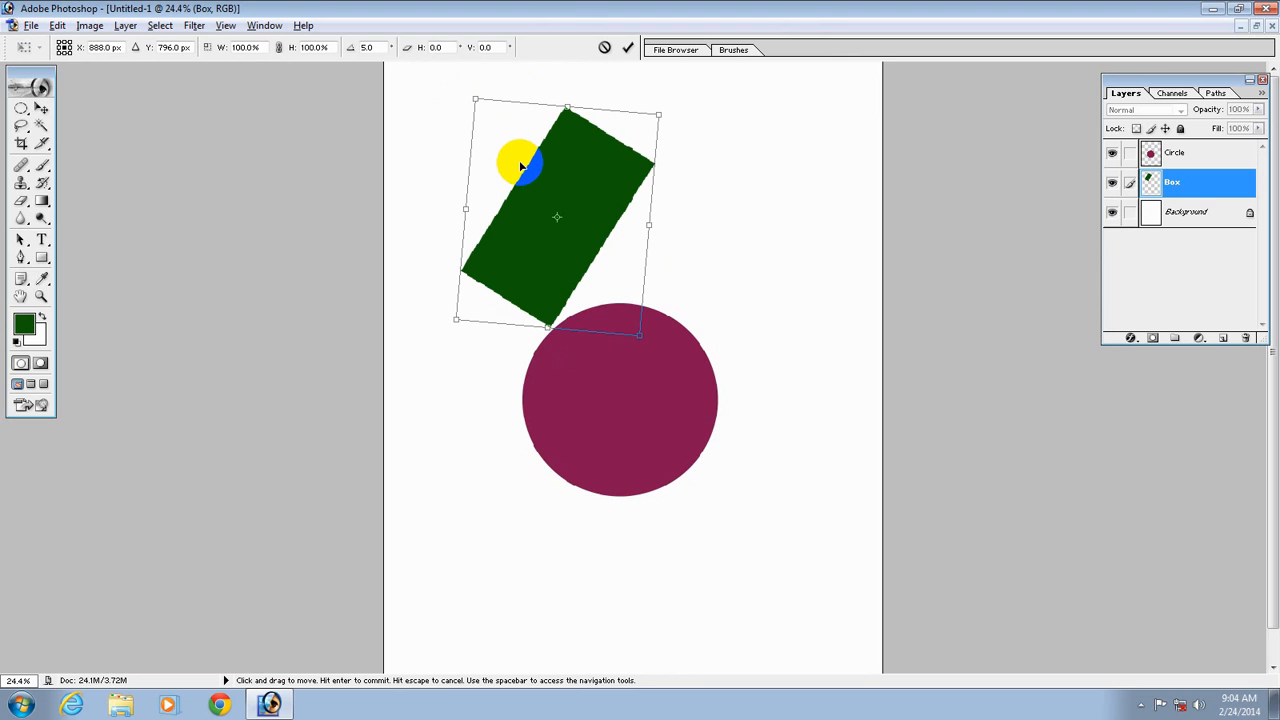